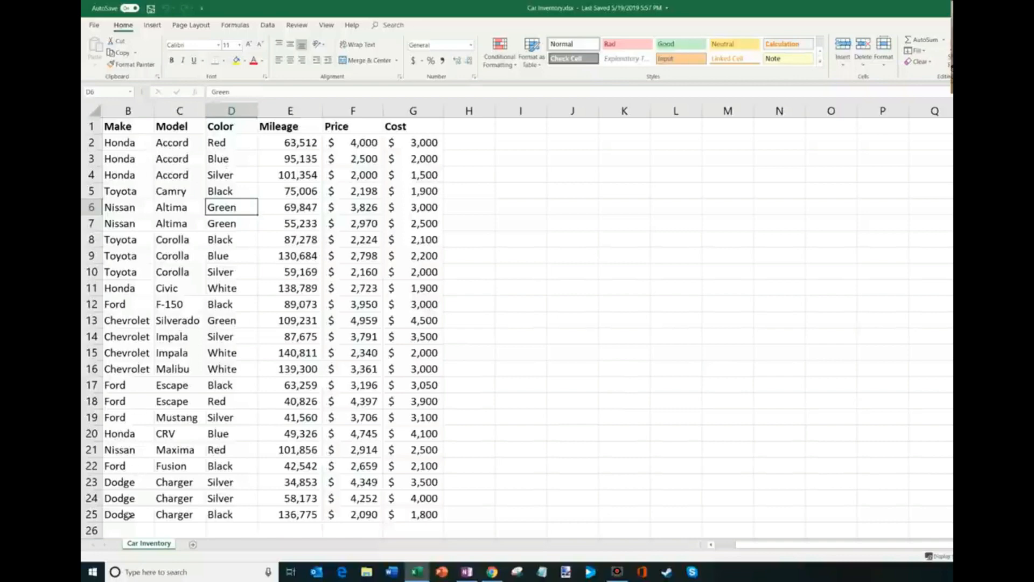
Review the Make, Model, Color, Mileage, Price and Cost columns of the car inventory.
drag(129, 514, 129, 142)
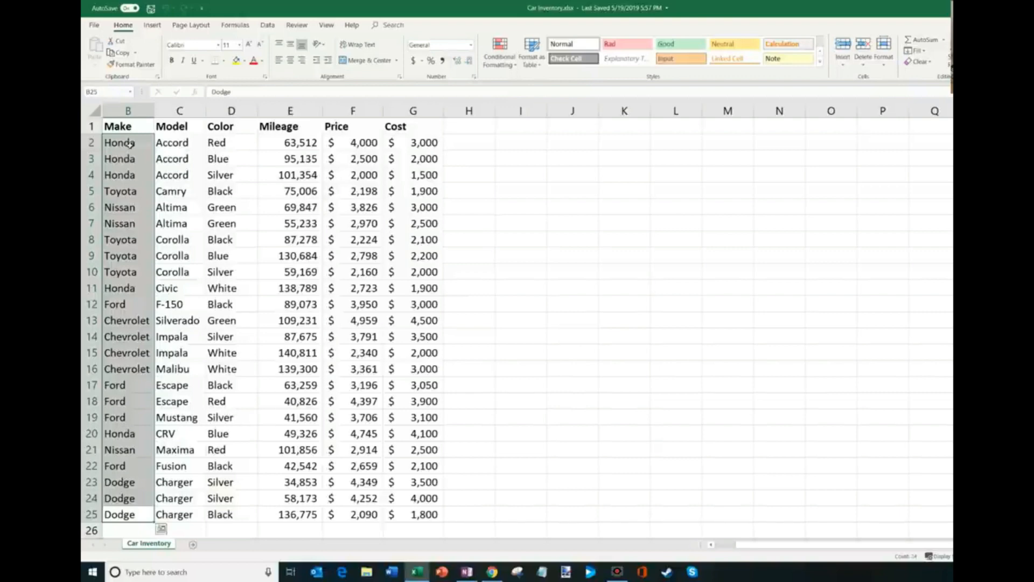
click(129, 143)
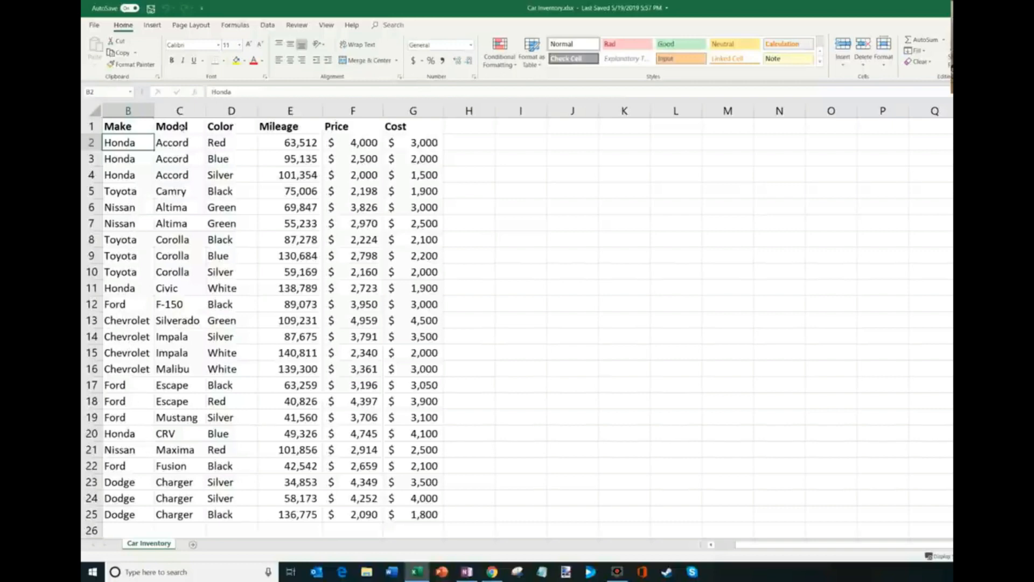
drag(183, 143, 190, 273)
click(247, 189)
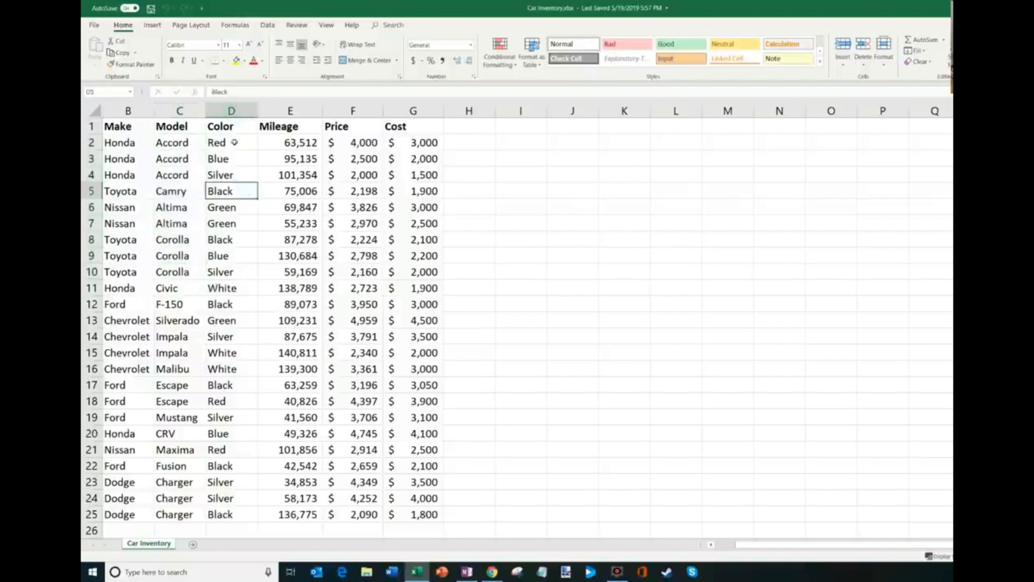
drag(233, 142, 233, 526)
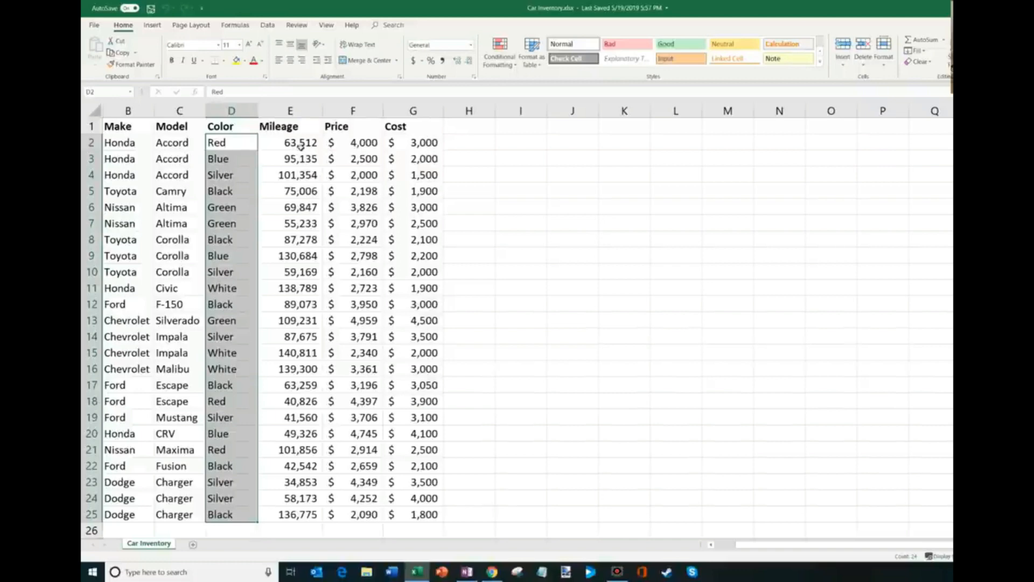
drag(301, 144, 360, 142)
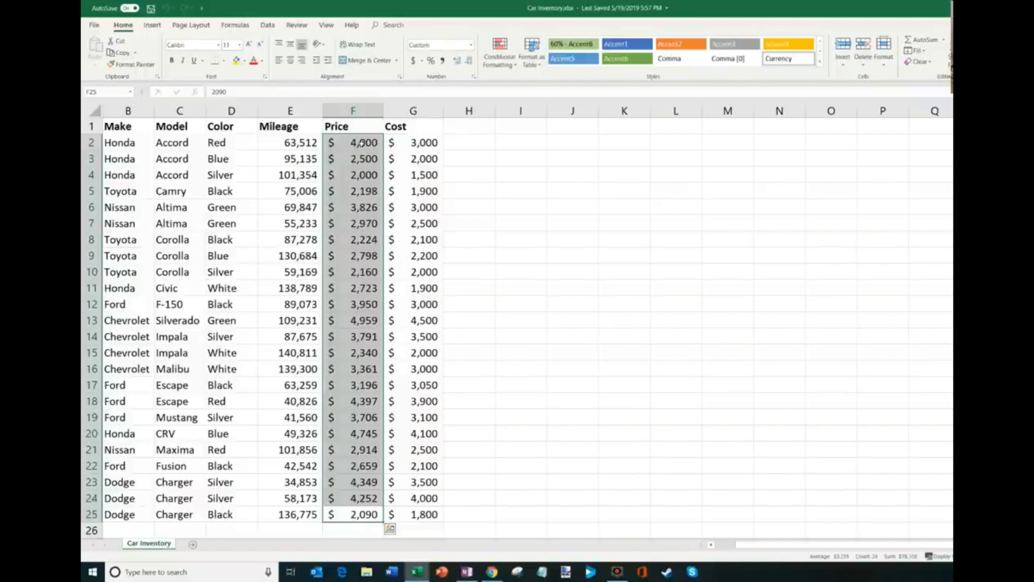
drag(402, 144, 417, 519)
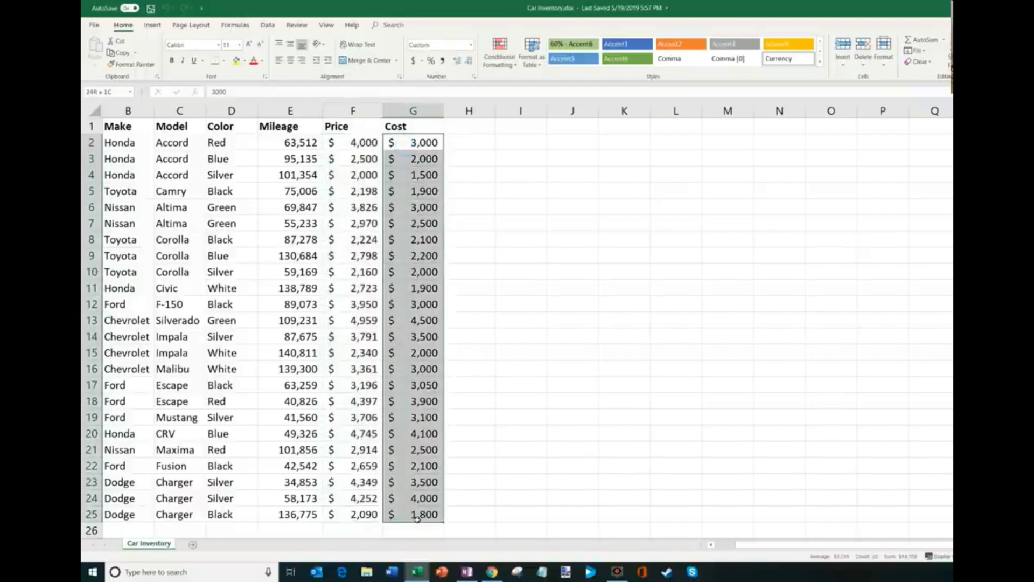
drag(377, 142, 420, 142)
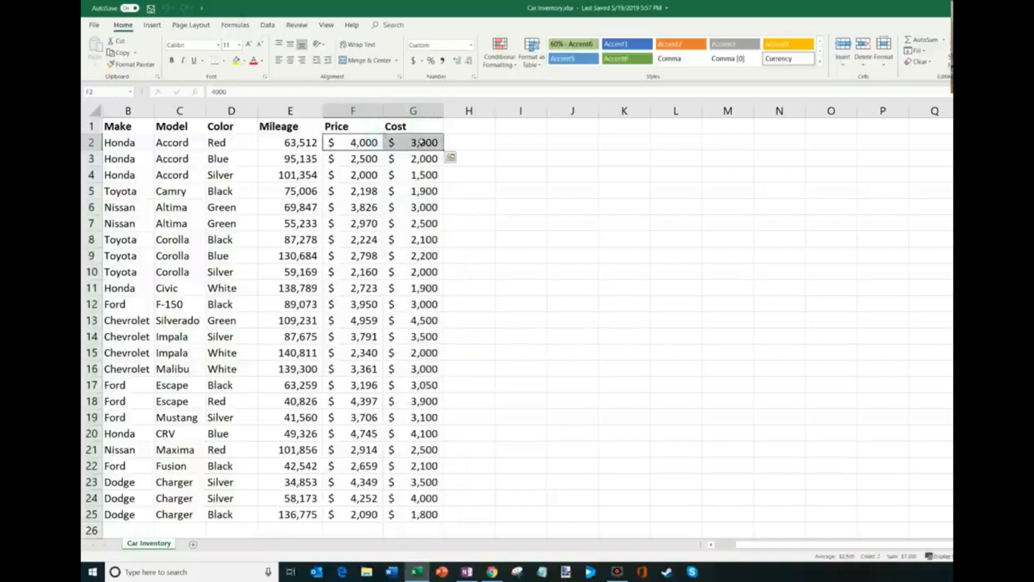
click(362, 144)
click(421, 143)
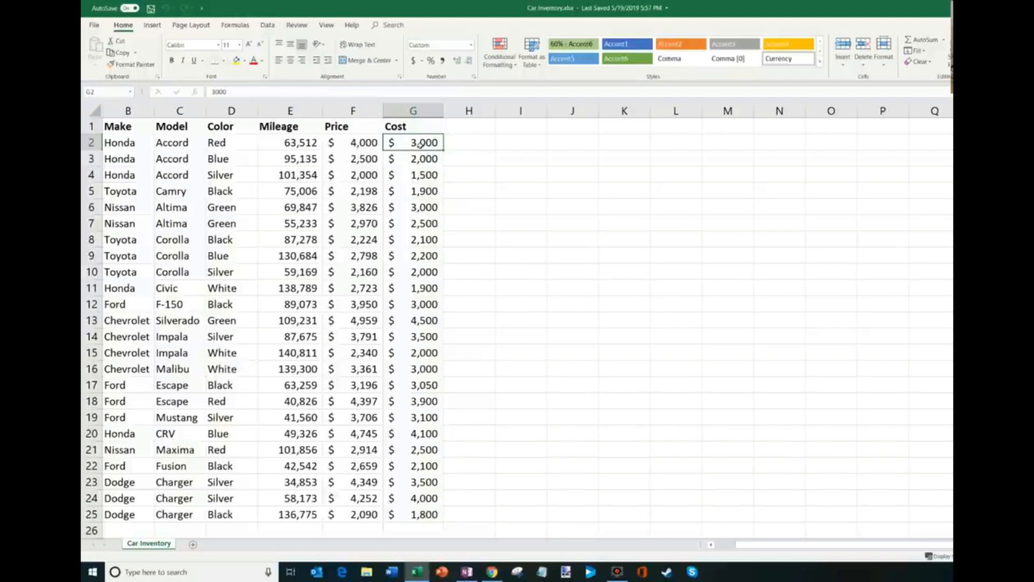
Calculate the first car's price minus its cost in cell H2, and clear that cell again.
click(454, 145)
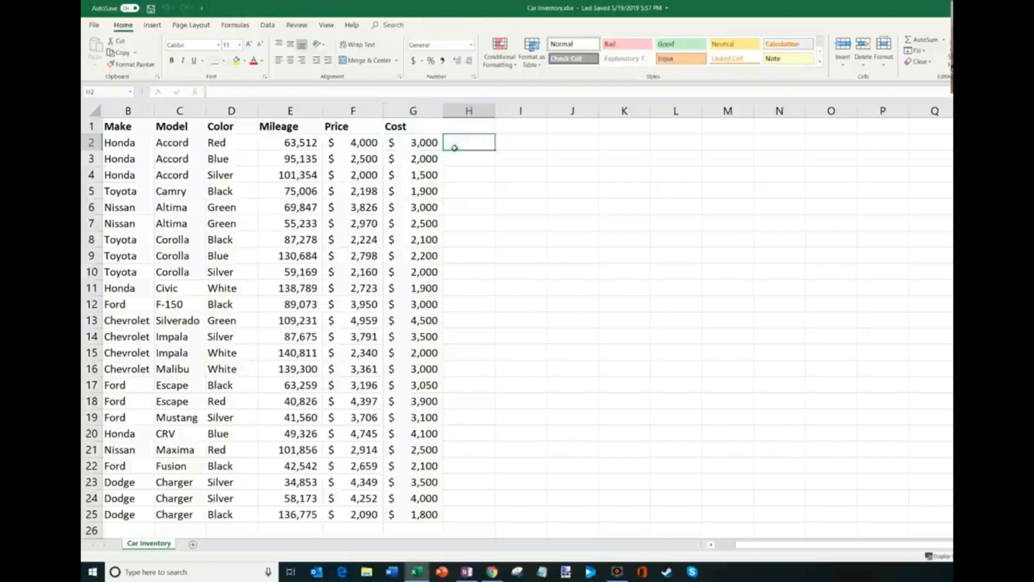
text(=)
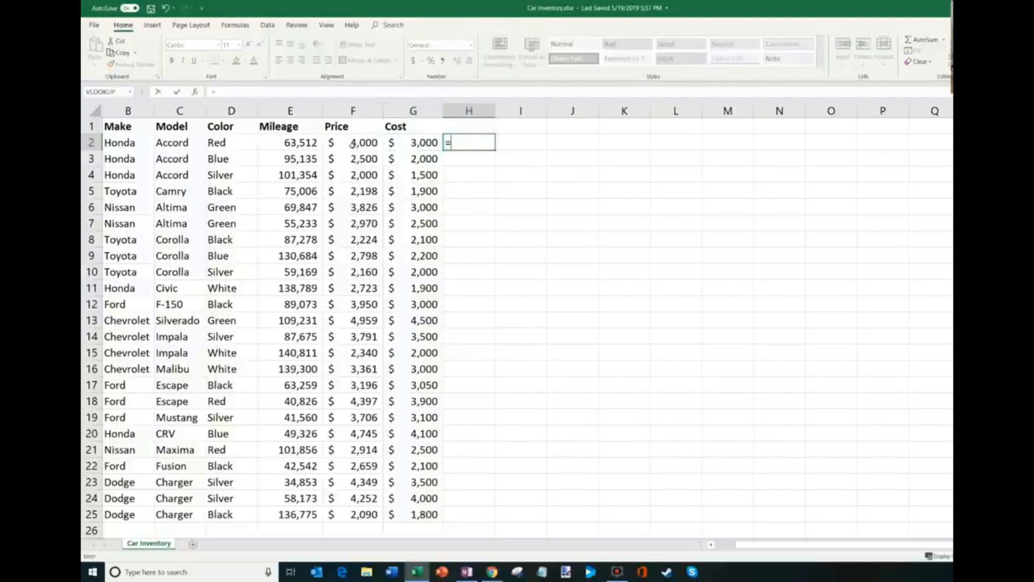
click(355, 143)
text(-)
click(410, 143)
key(Return)
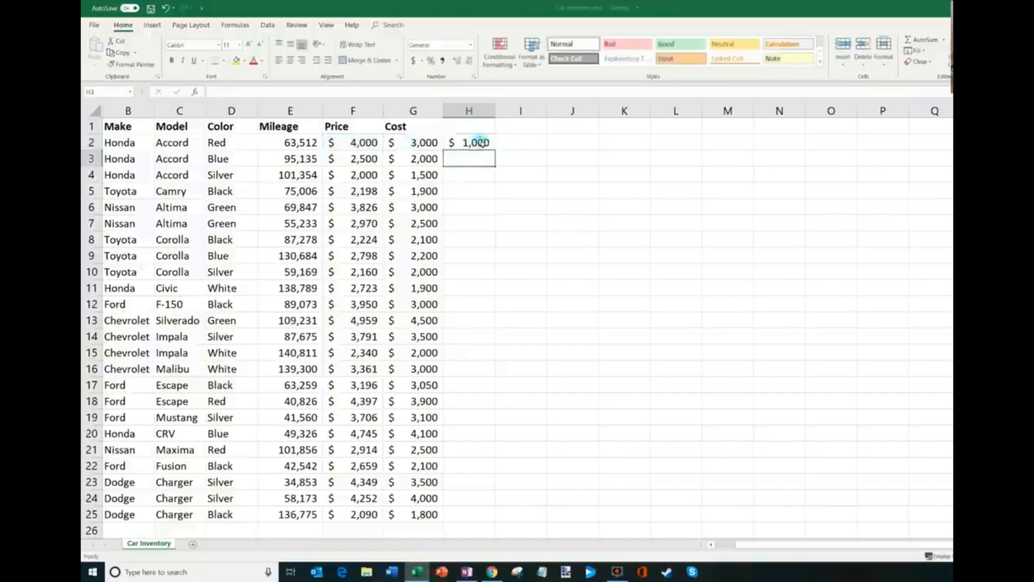
click(481, 141)
key(Delete)
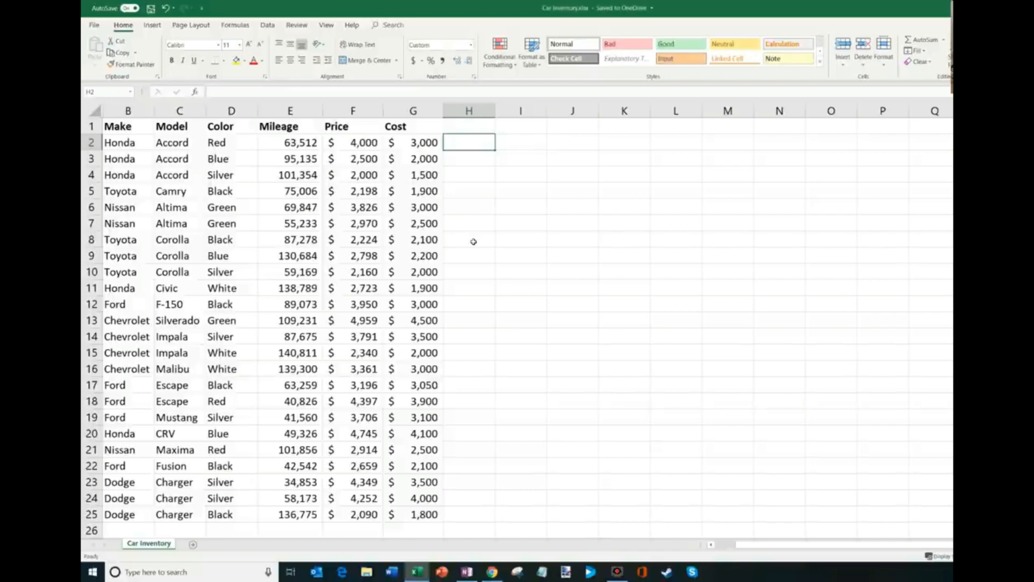
Preview the recommended PivotTables for the car inventory, including Sum of Price by Color, without inserting one.
click(271, 301)
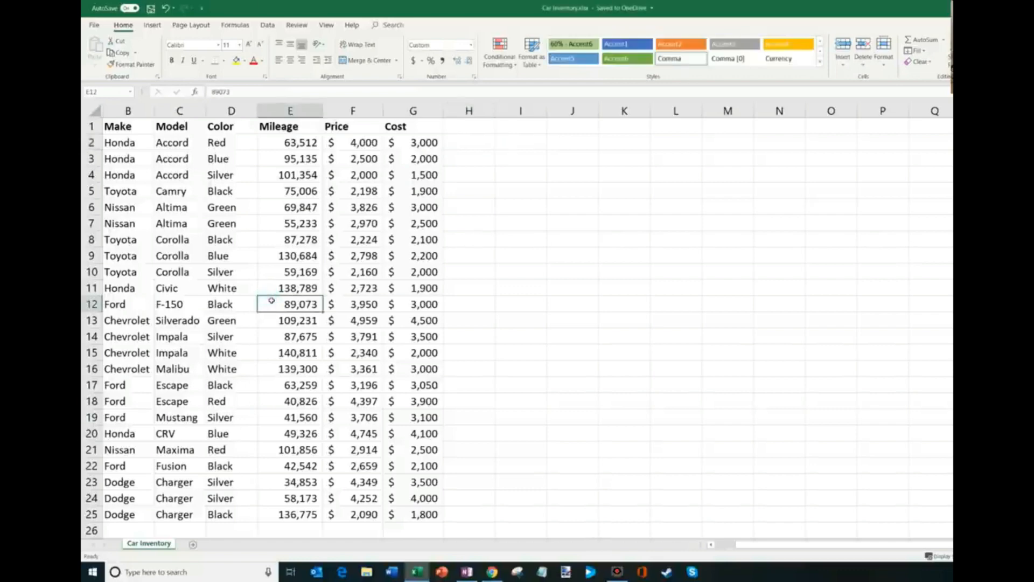
click(152, 25)
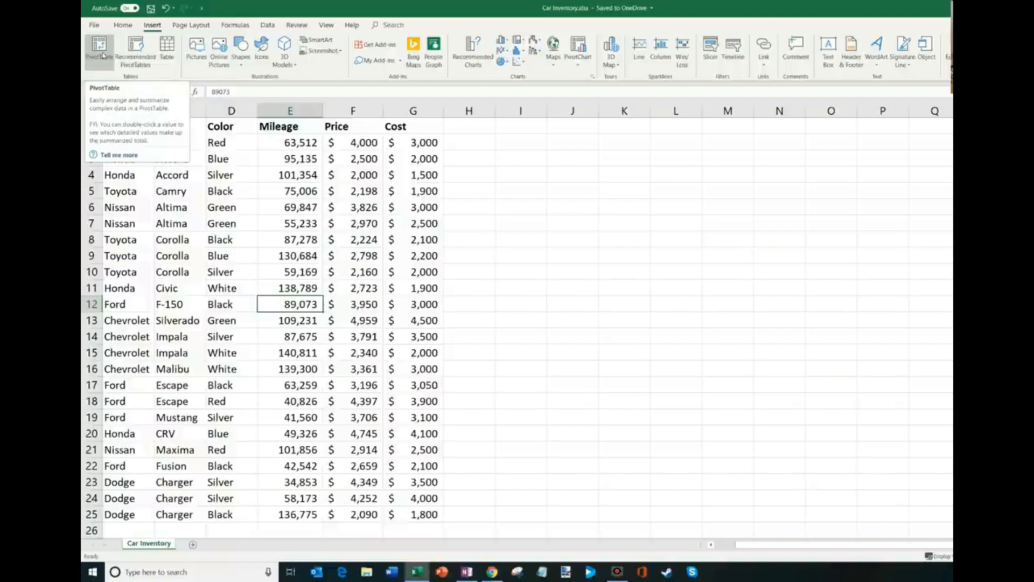
click(148, 65)
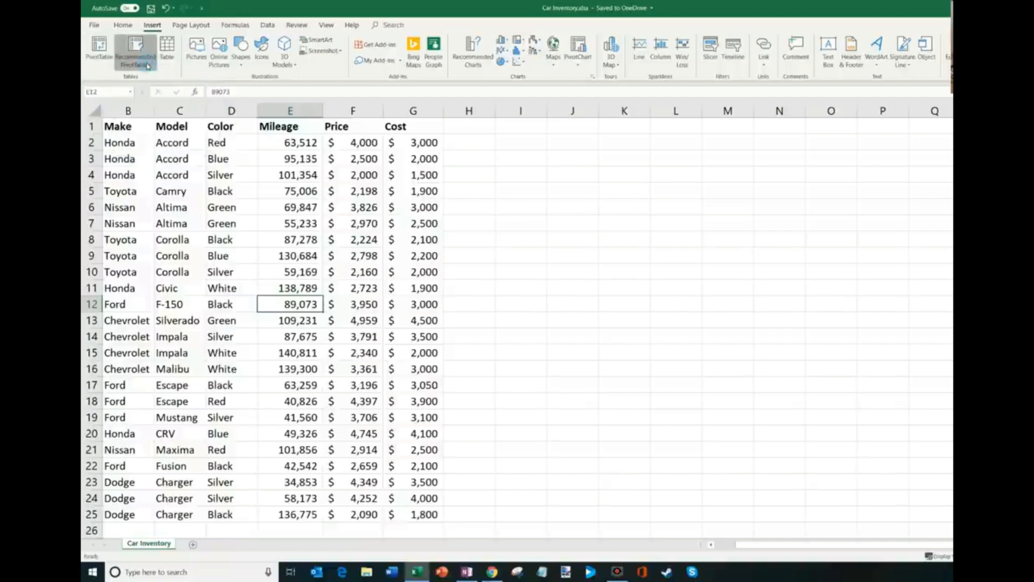
drag(480, 124, 559, 145)
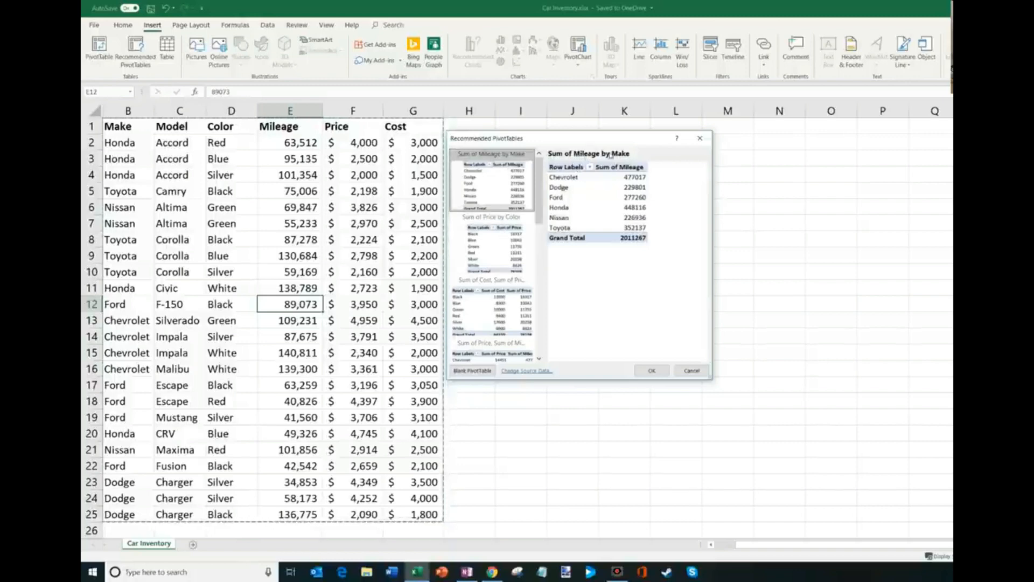
click(481, 241)
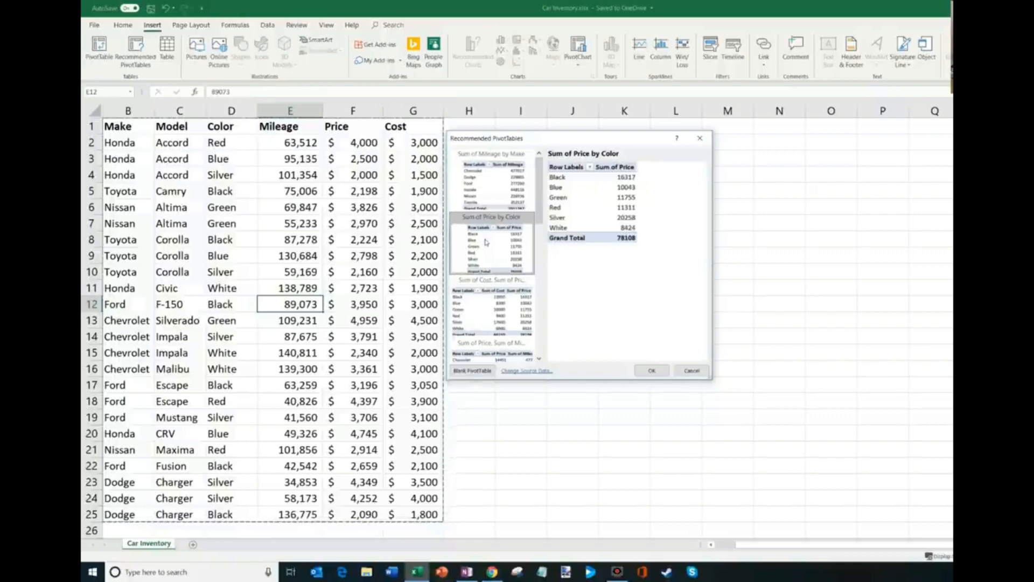
click(700, 138)
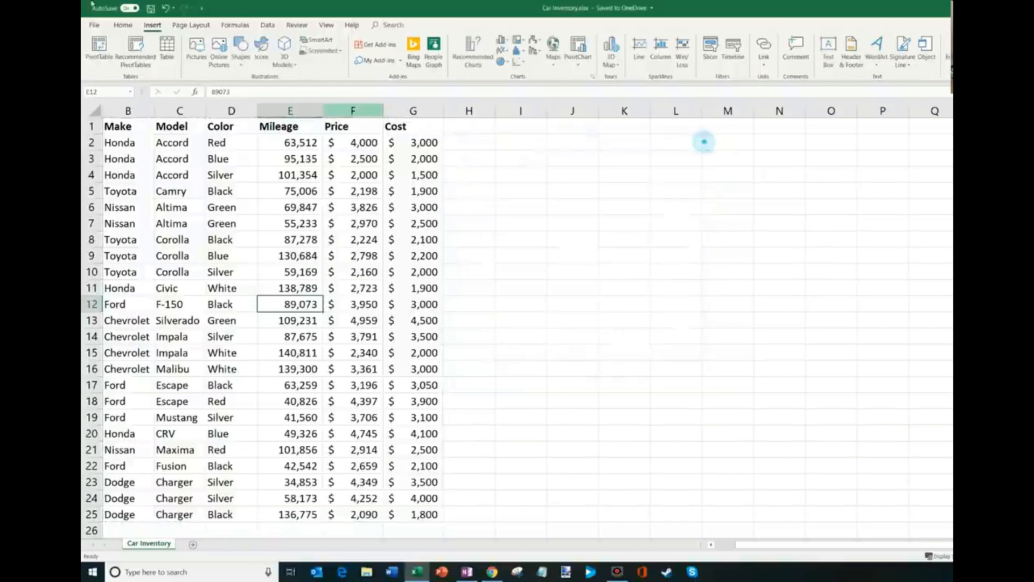
Create a PivotTable from the car inventory data on a new worksheet with Make as its row field.
click(99, 51)
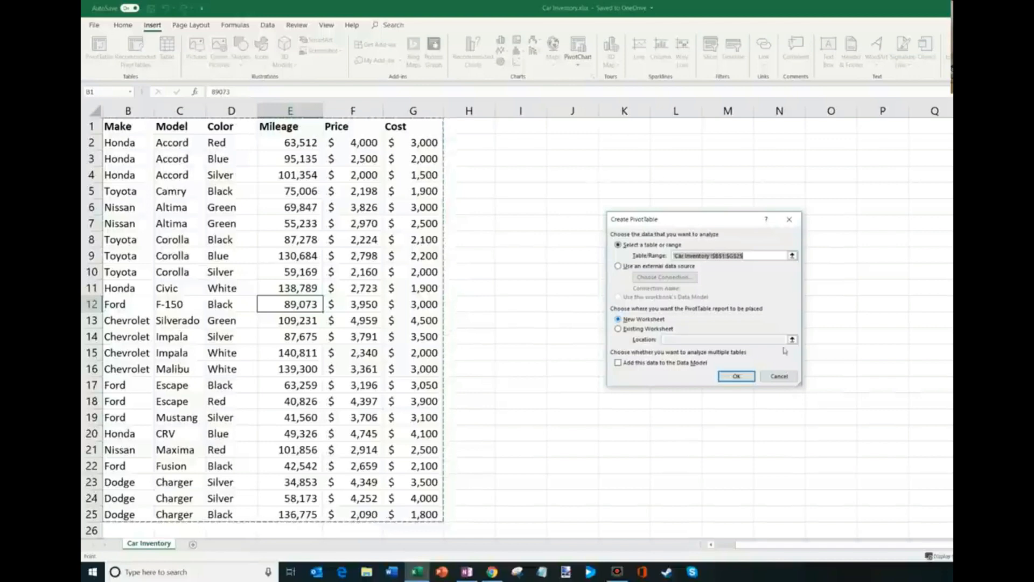
click(741, 378)
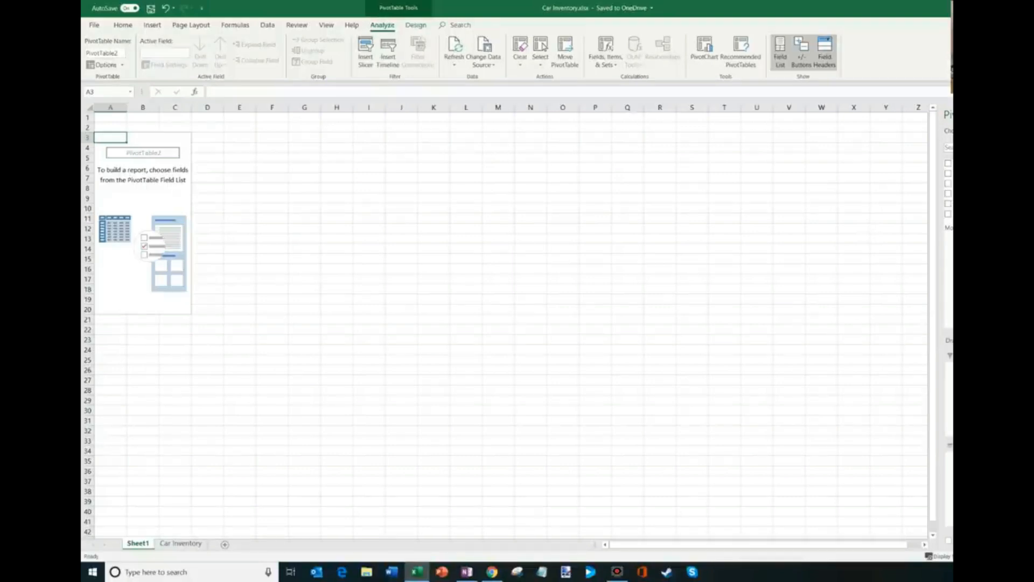
click(948, 147)
click(948, 163)
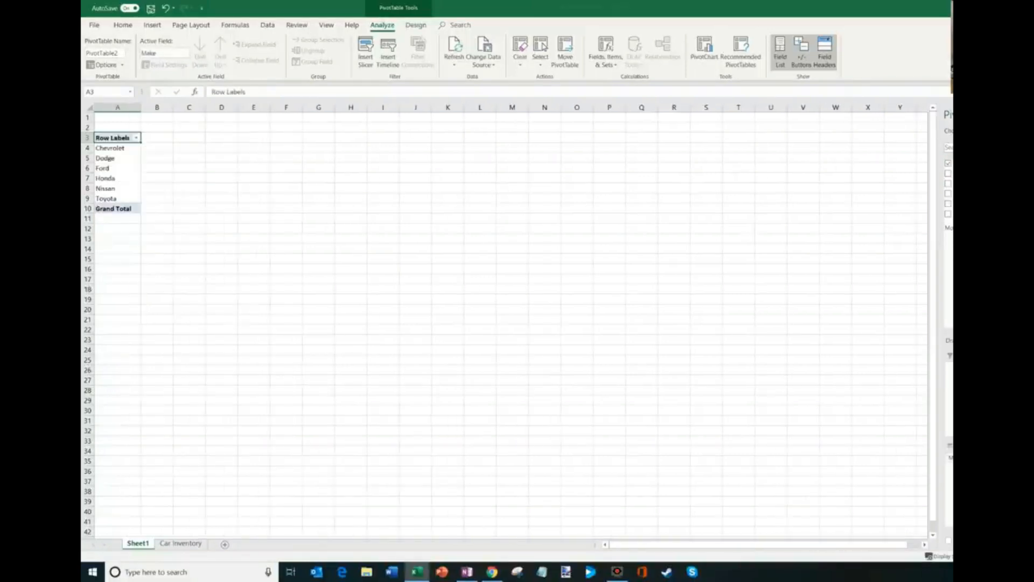
Add Model to the PivotTable rows beneath Make and check the models listed under Chevrolet.
drag(110, 148, 114, 198)
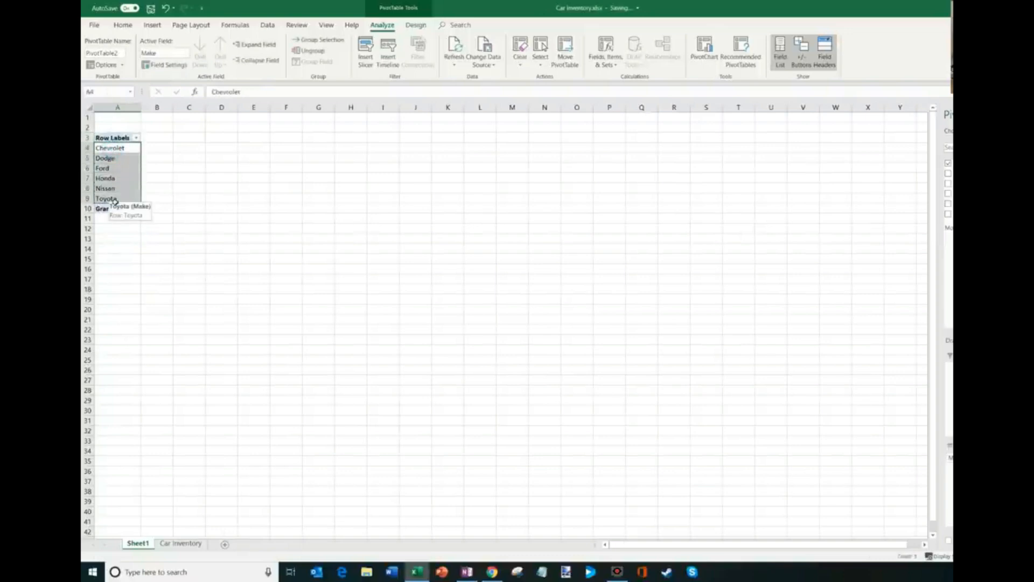
drag(133, 151, 135, 199)
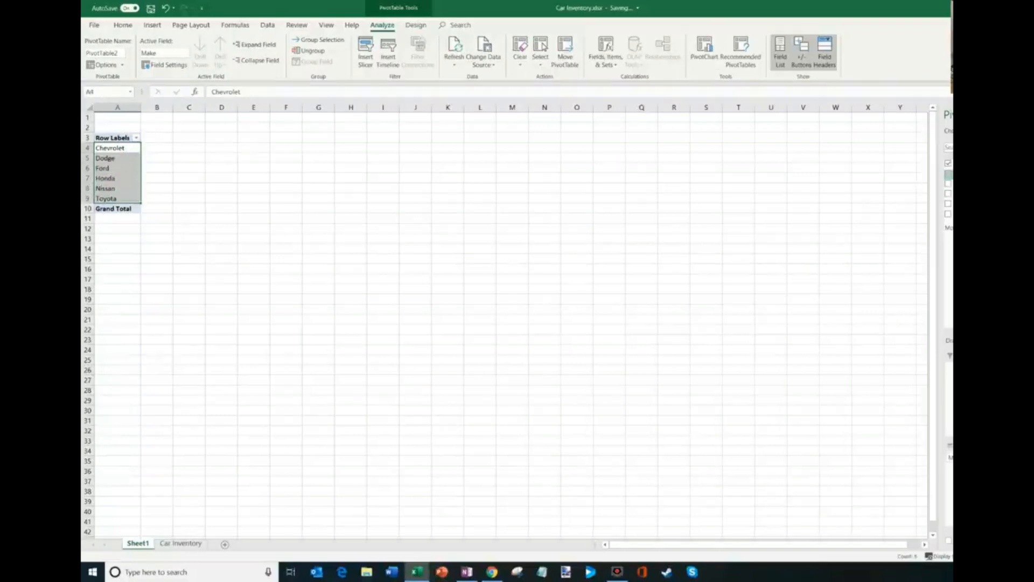
click(948, 173)
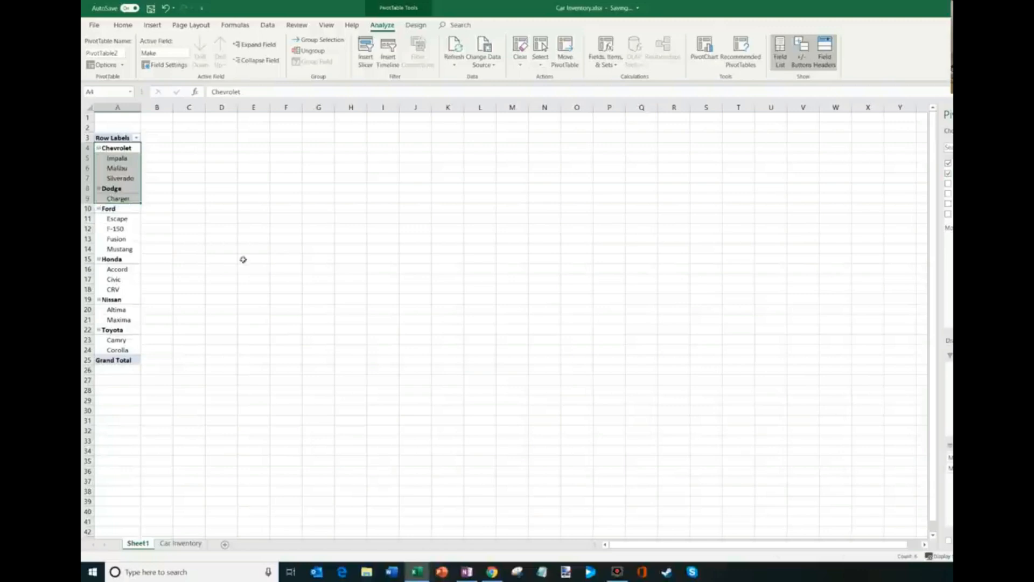
click(120, 221)
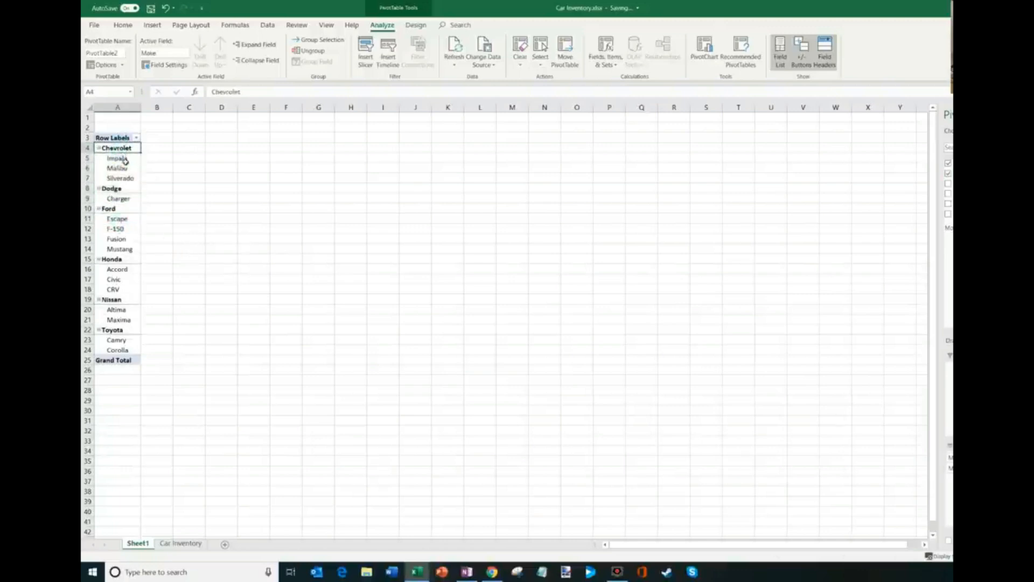
mouse_move(117, 158)
mouse_down()
mouse_move(133, 190)
mouse_move(130, 161)
mouse_up()
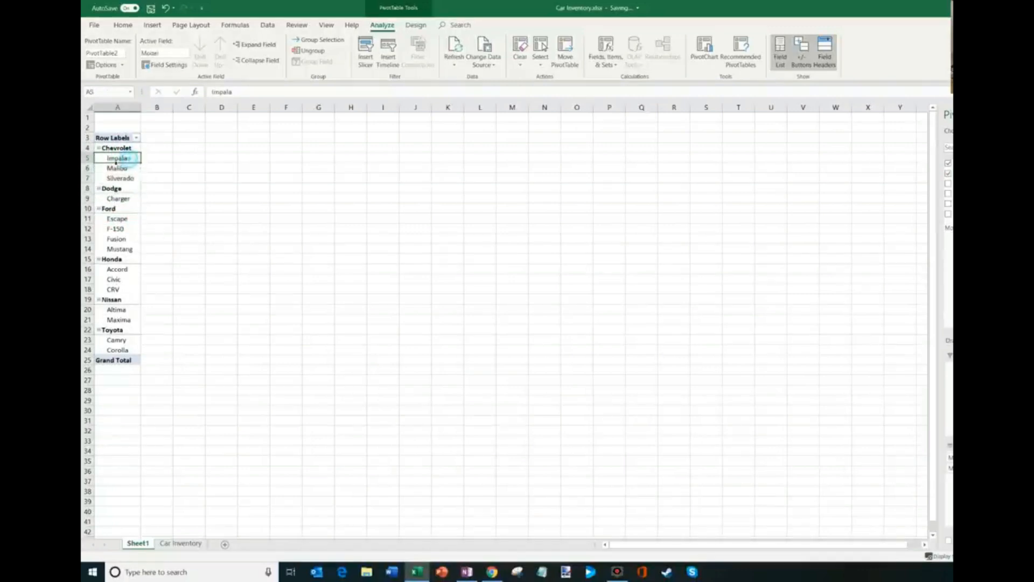
Collapse and re-expand the Chevrolet group, and do the same for the entire Make field.
click(99, 147)
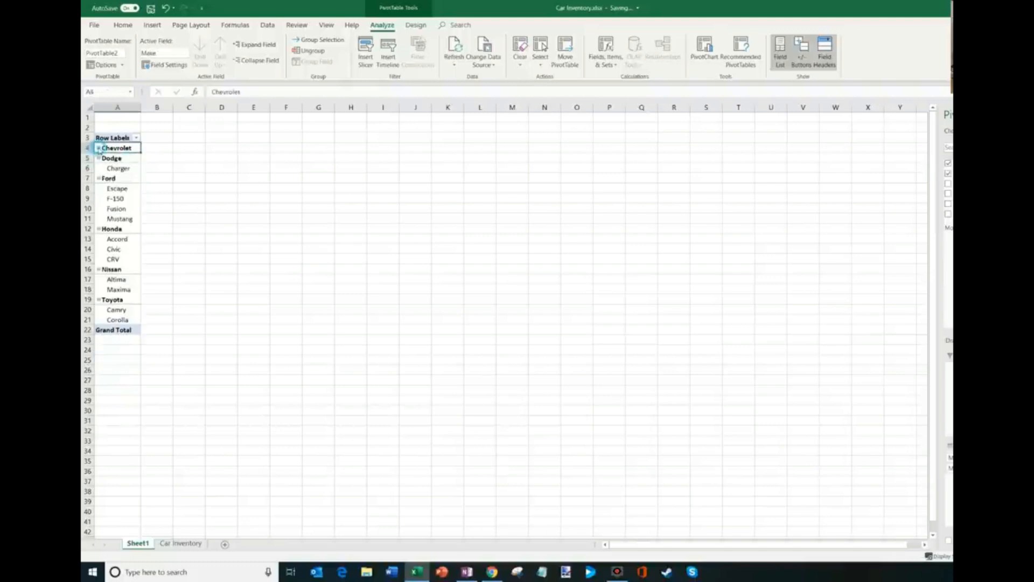
click(98, 148)
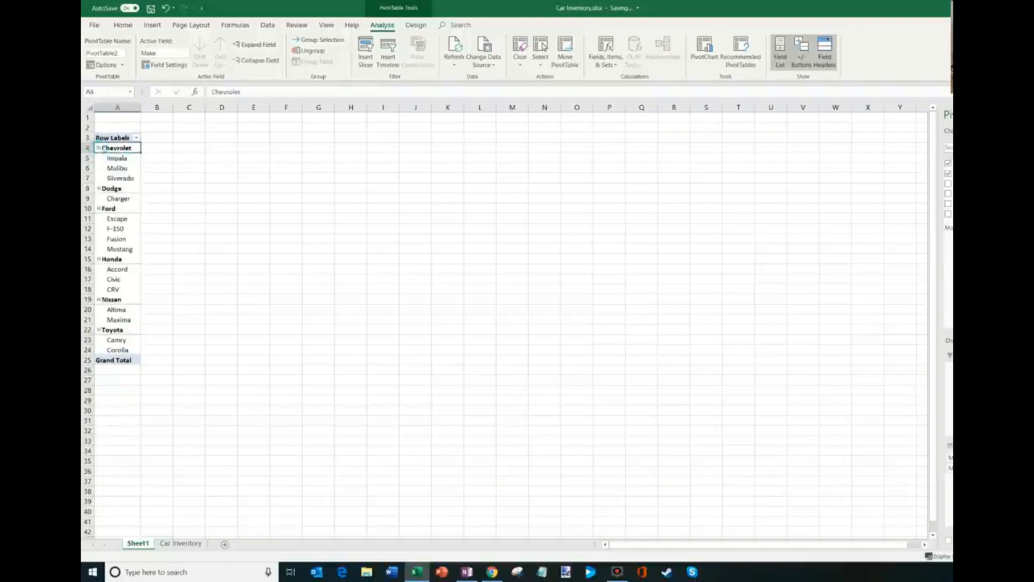
click(266, 61)
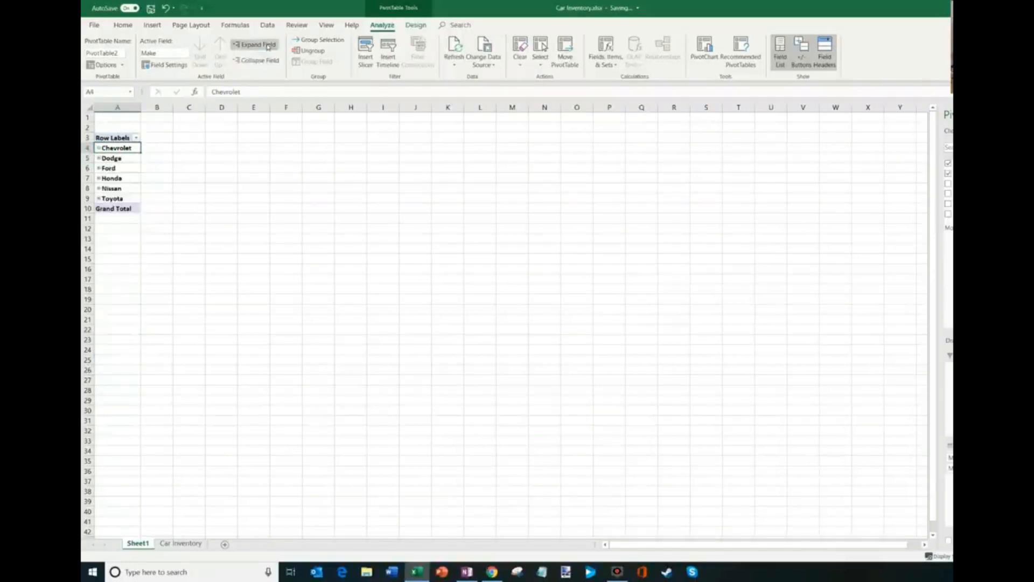
click(259, 44)
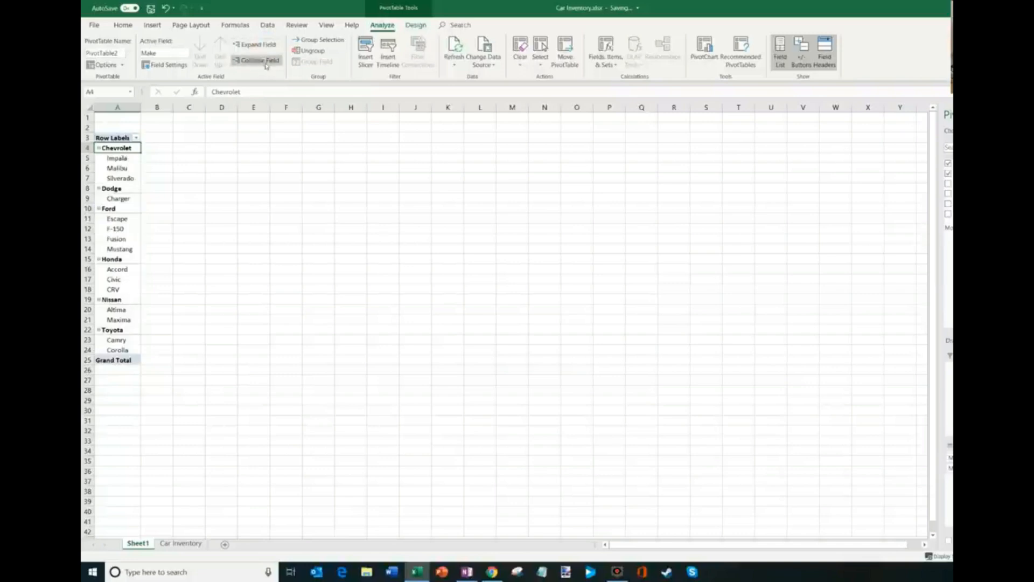
Add Color as the PivotTable's column field across the make and model rows.
click(948, 184)
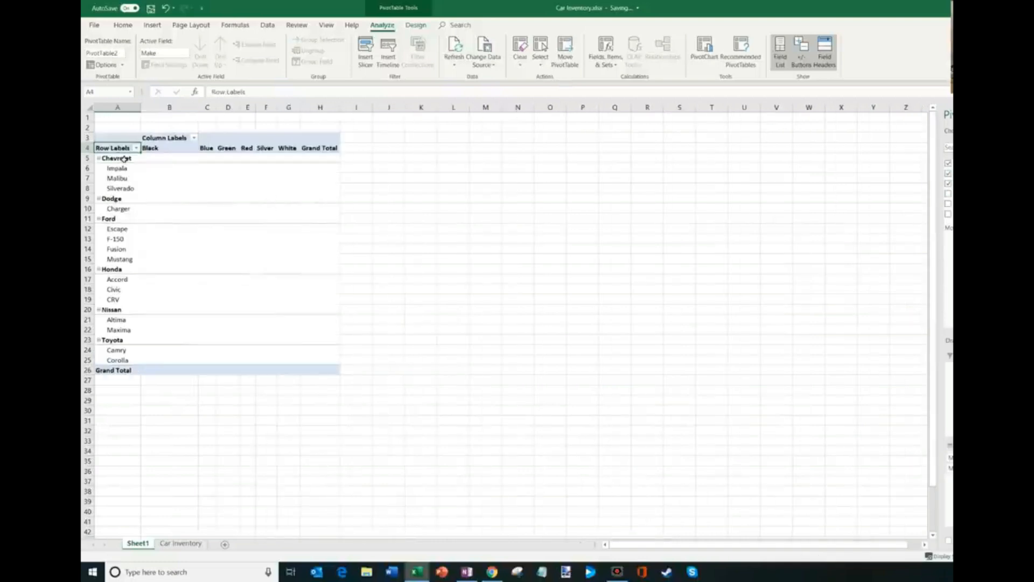
drag(123, 158, 132, 360)
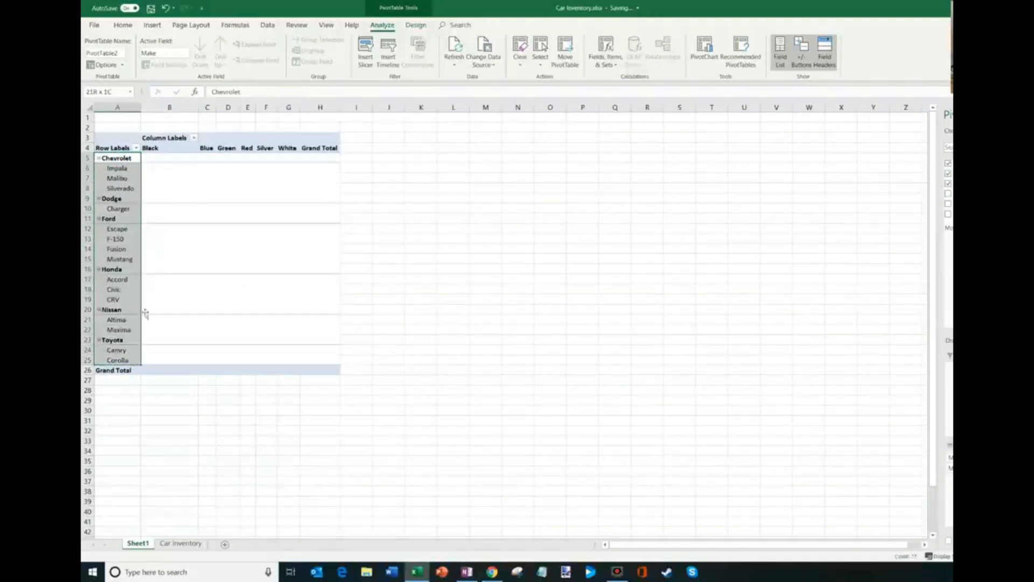
click(320, 145)
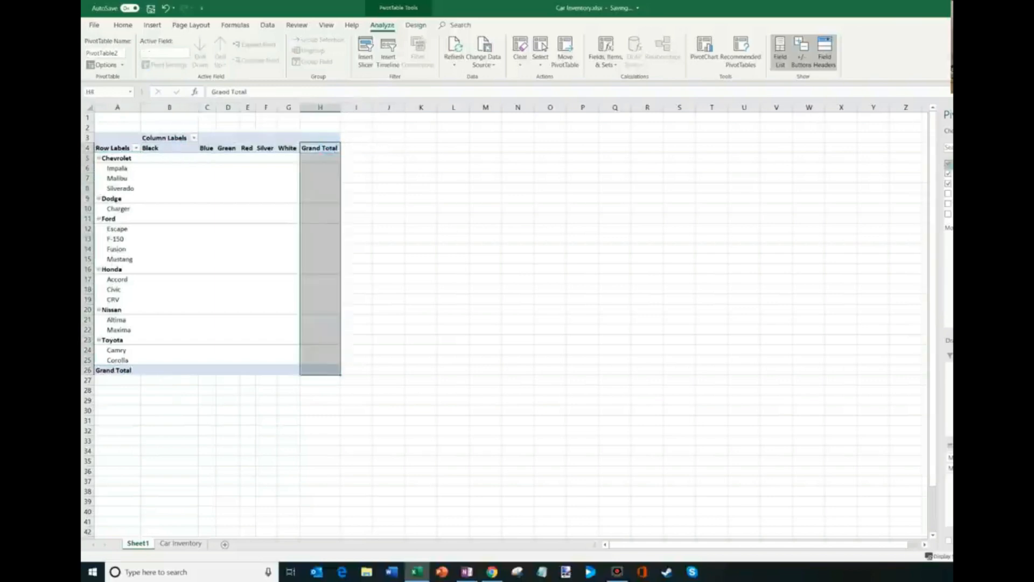
Add a count of Make as the PivotTable's values and collapse the entire Make field.
click(251, 211)
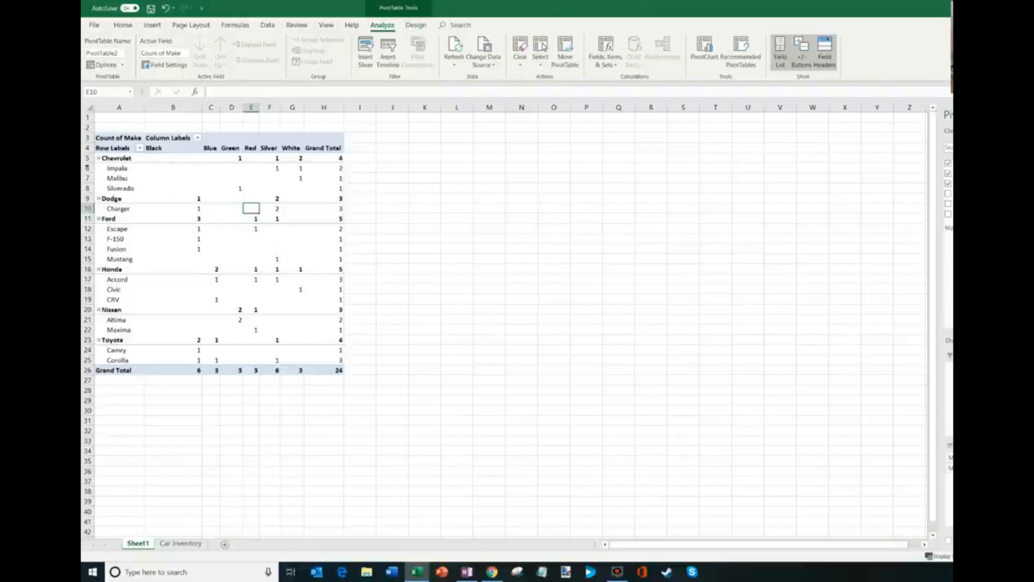
click(127, 158)
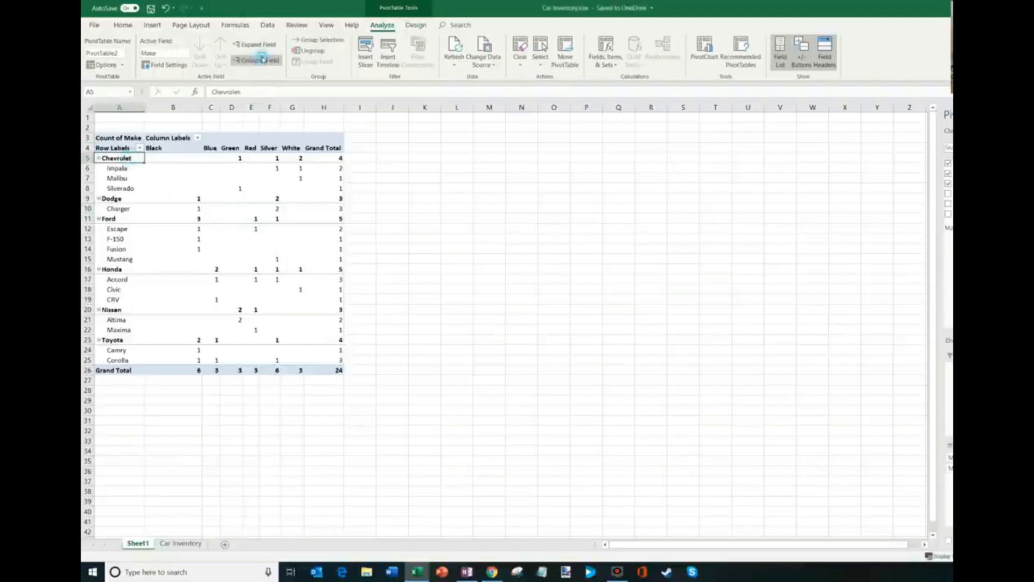
click(262, 60)
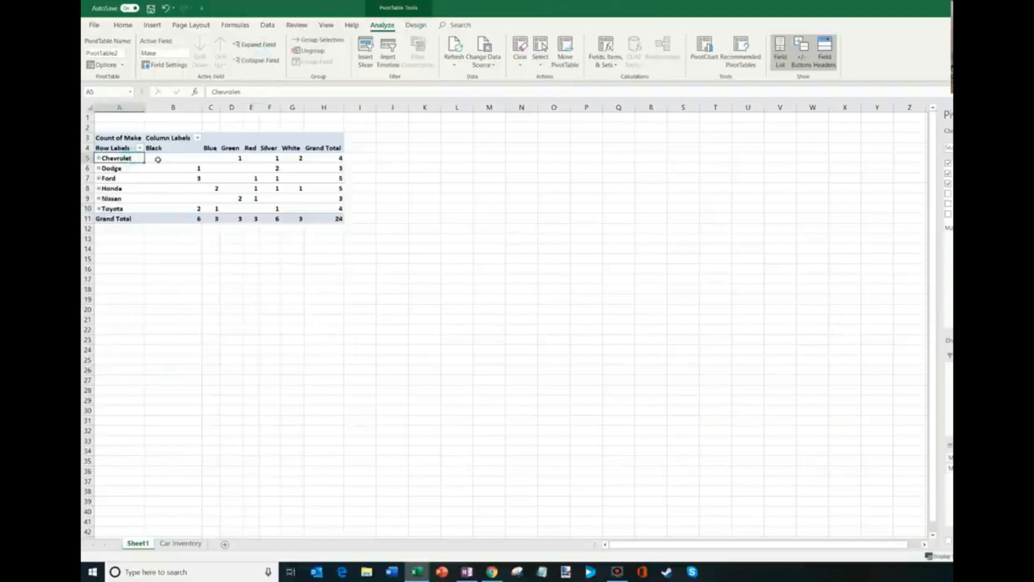
Check Chevrolet's green and silver counts and its grand total in the collapsed PivotTable.
click(239, 159)
click(275, 158)
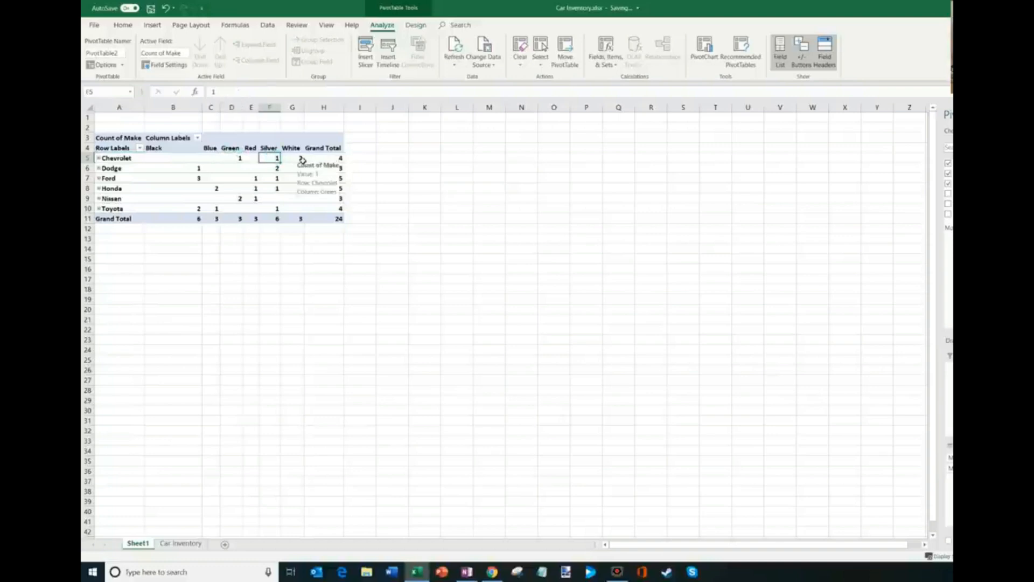
click(338, 158)
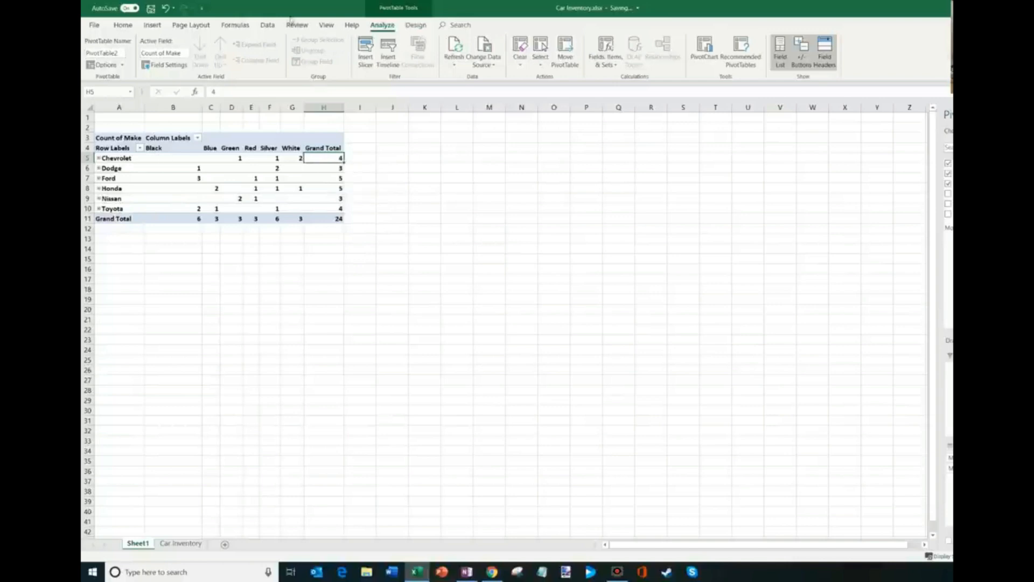
Expand the entire Make field again and examine the Impala and Malibu counts under Chevrolet.
click(127, 159)
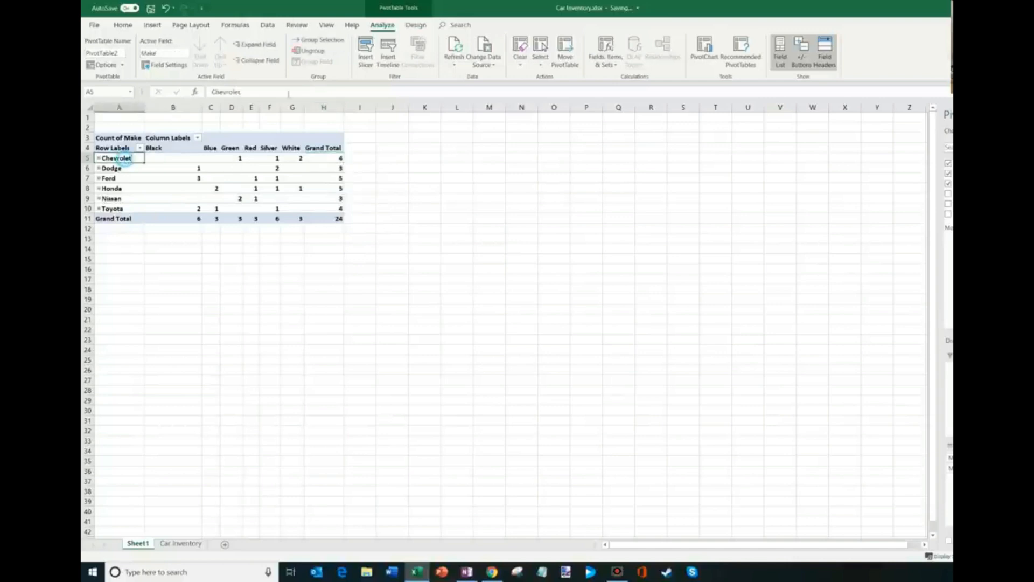
click(264, 49)
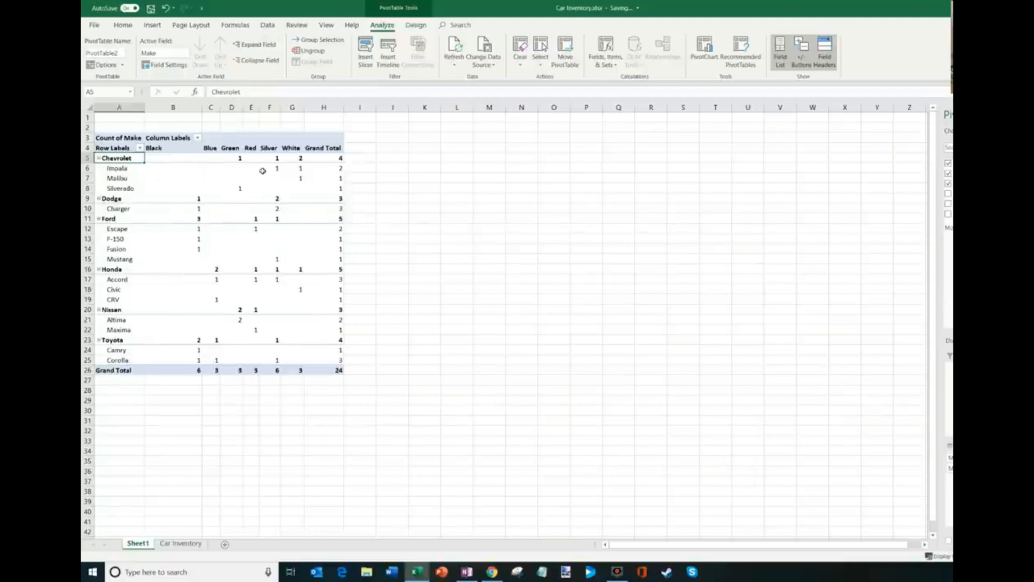
drag(263, 171, 333, 170)
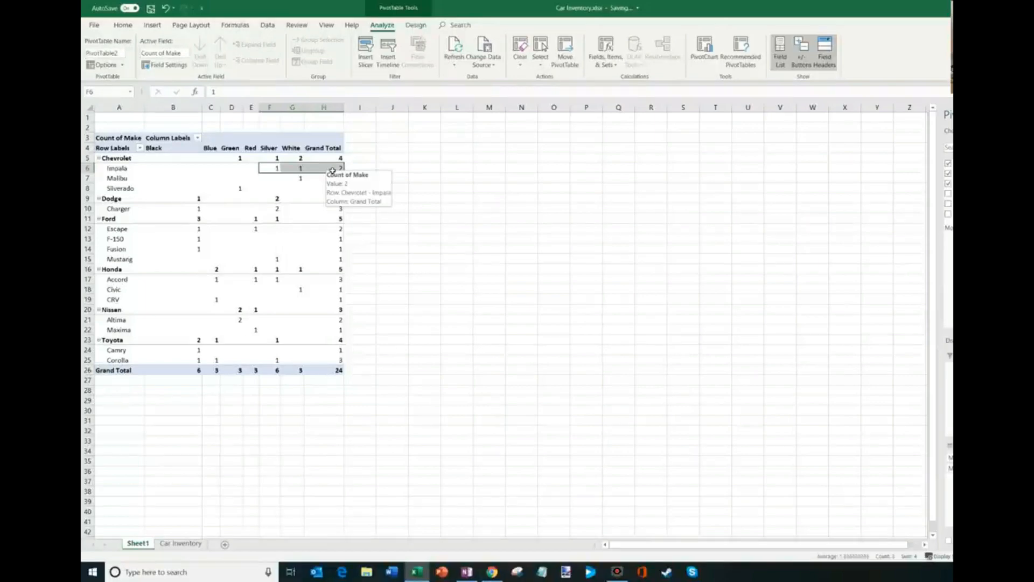
click(330, 181)
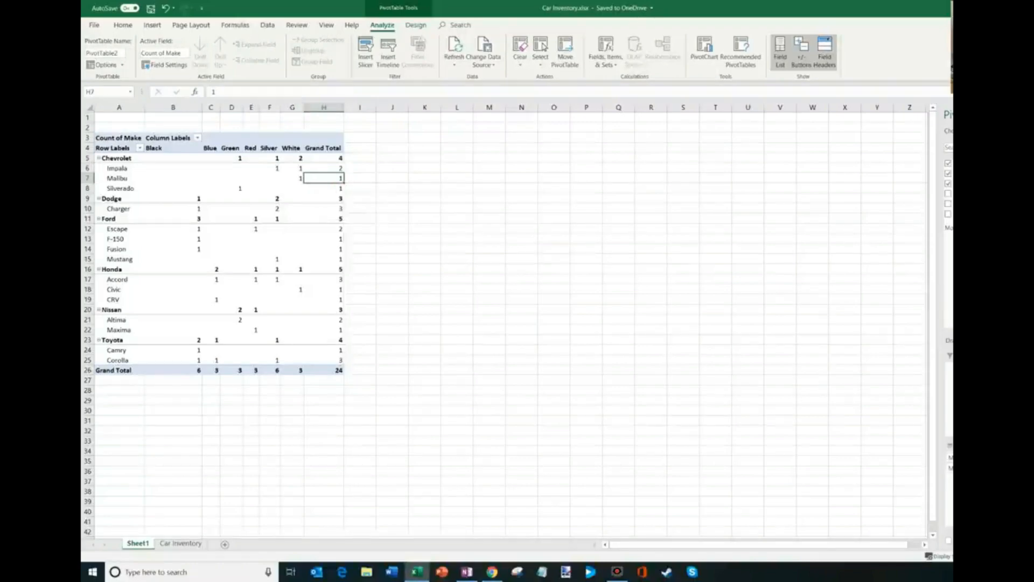
Remove Model, Color and the count of Make from the PivotTable, keeping only Make as the row field.
drag(959, 467, 799, 433)
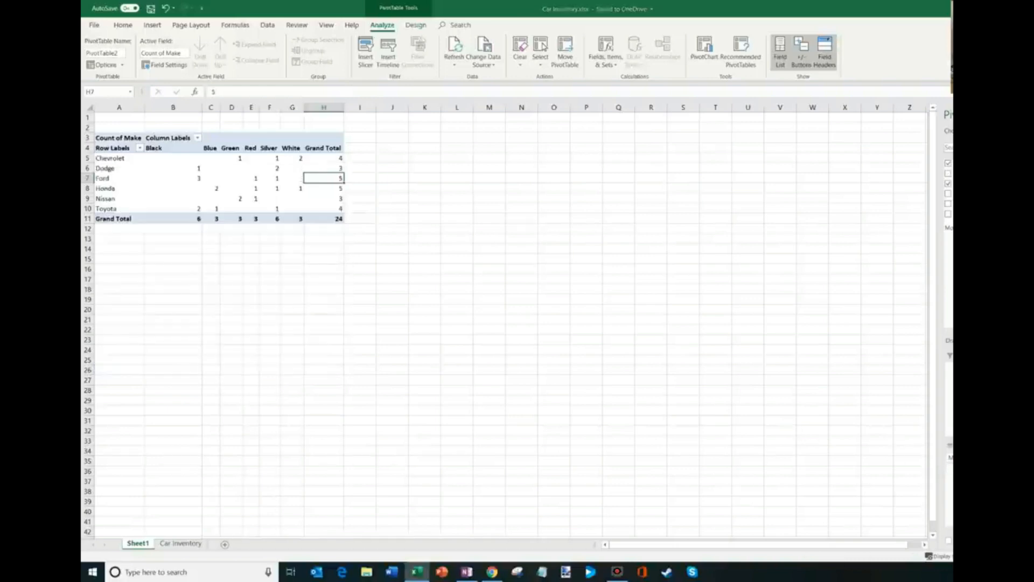
drag(1030, 458, 889, 447)
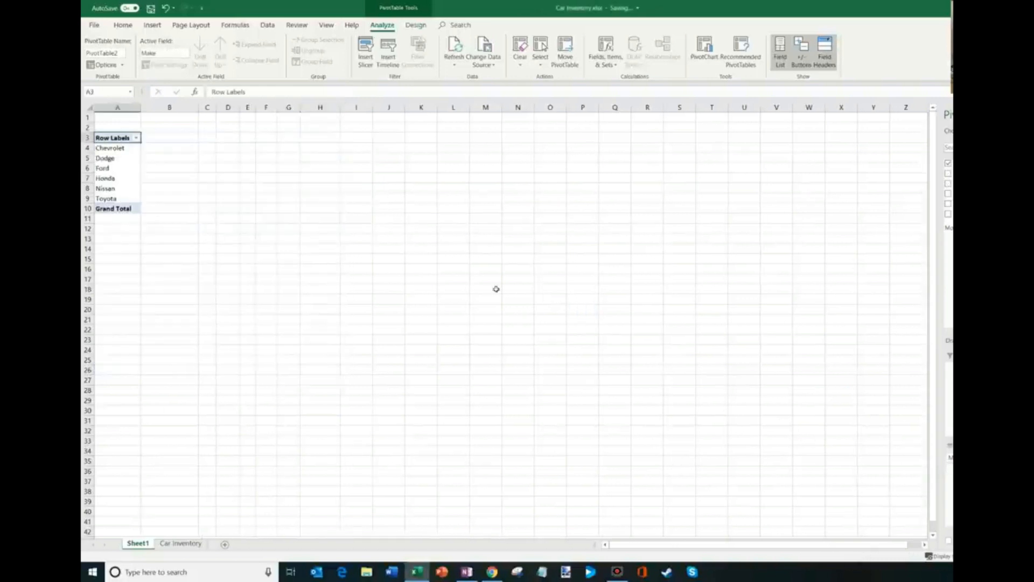
drag(123, 148, 124, 200)
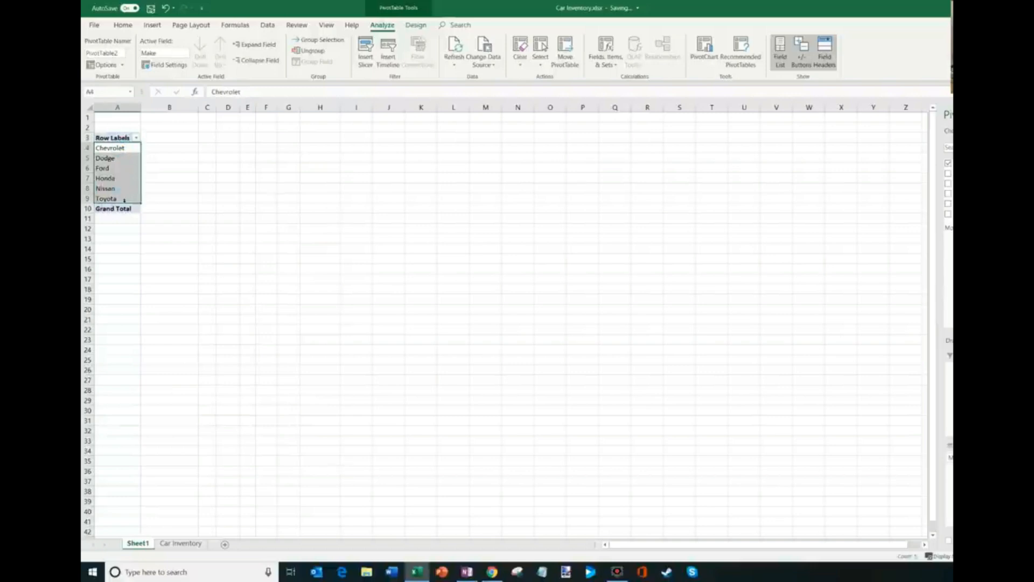
key(shift+Return)
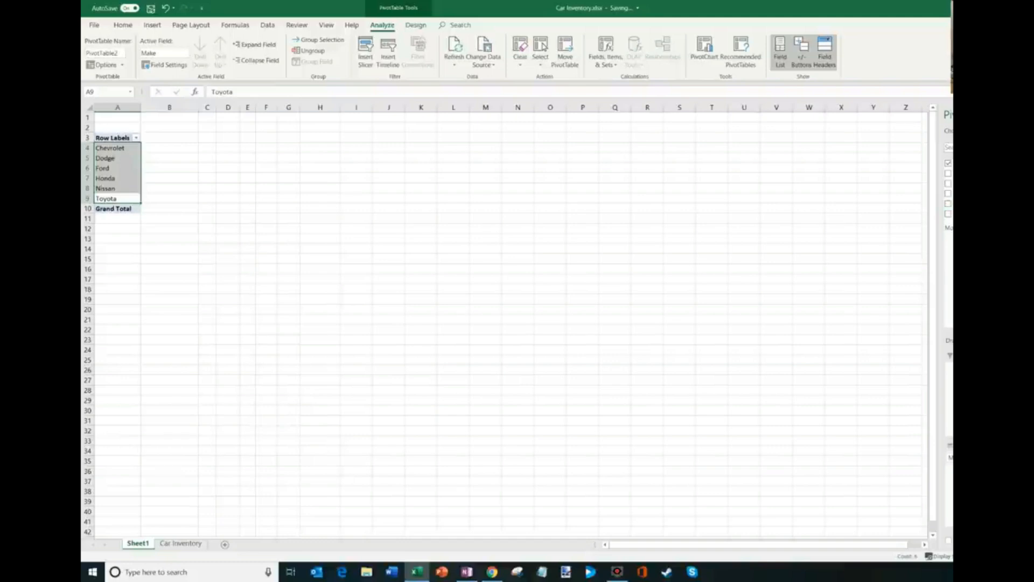
Add the sum of Price to the PivotTable values and place a count of Make before it.
click(948, 203)
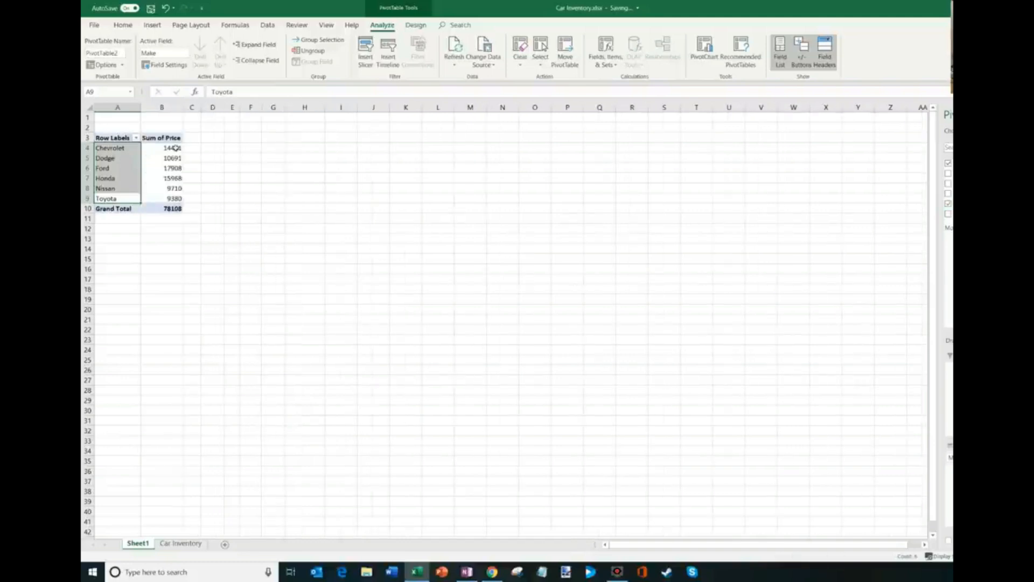
drag(173, 148, 178, 218)
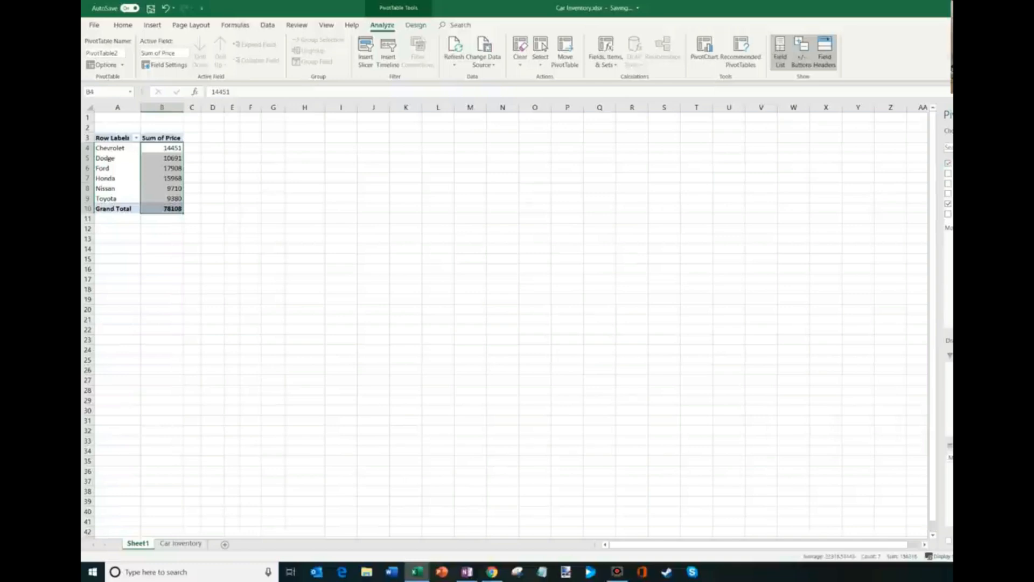
click(156, 150)
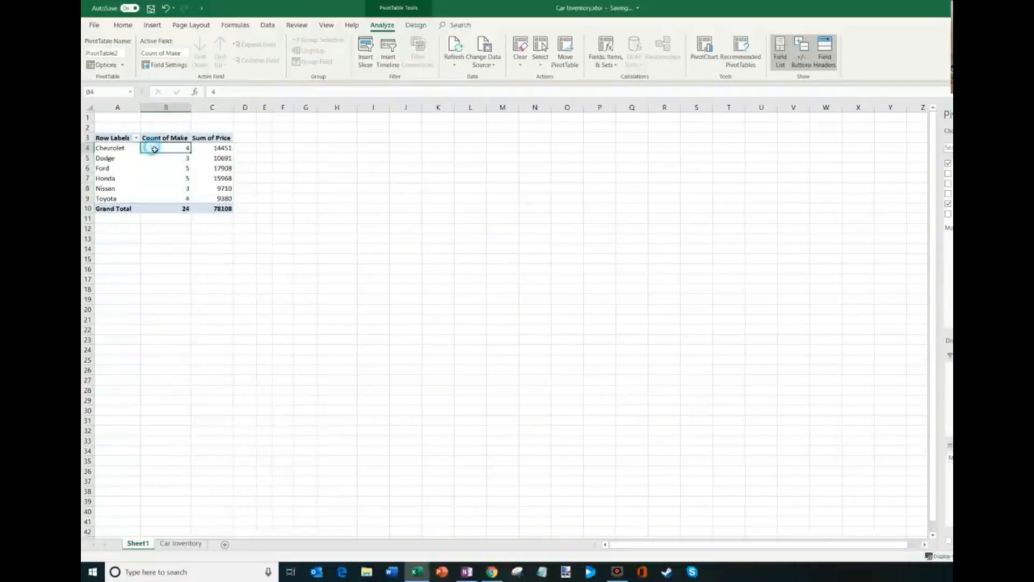
click(228, 153)
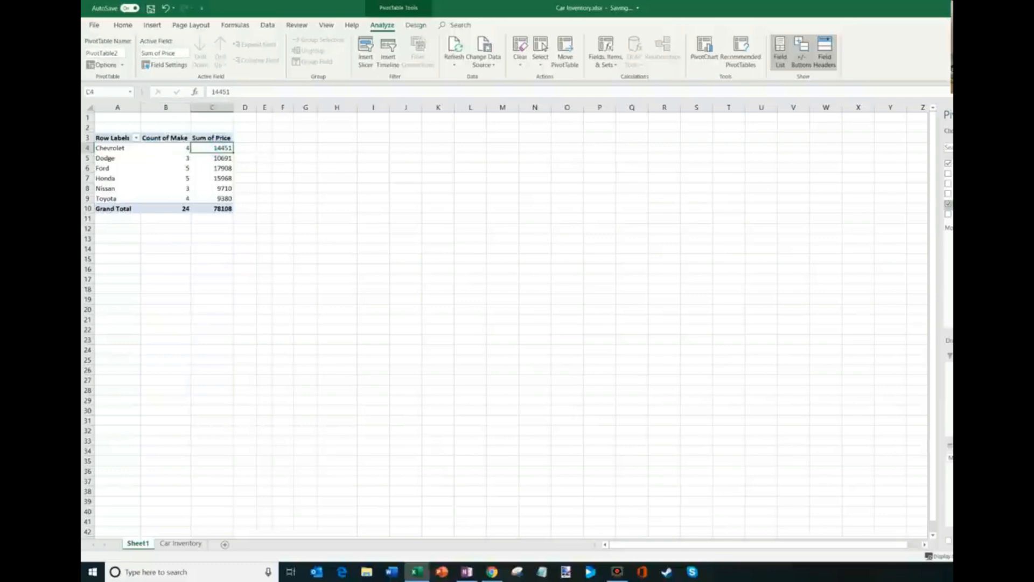
Add the sum of Cost as a further value column and compare Chevrolet's price and cost totals.
click(949, 213)
click(265, 149)
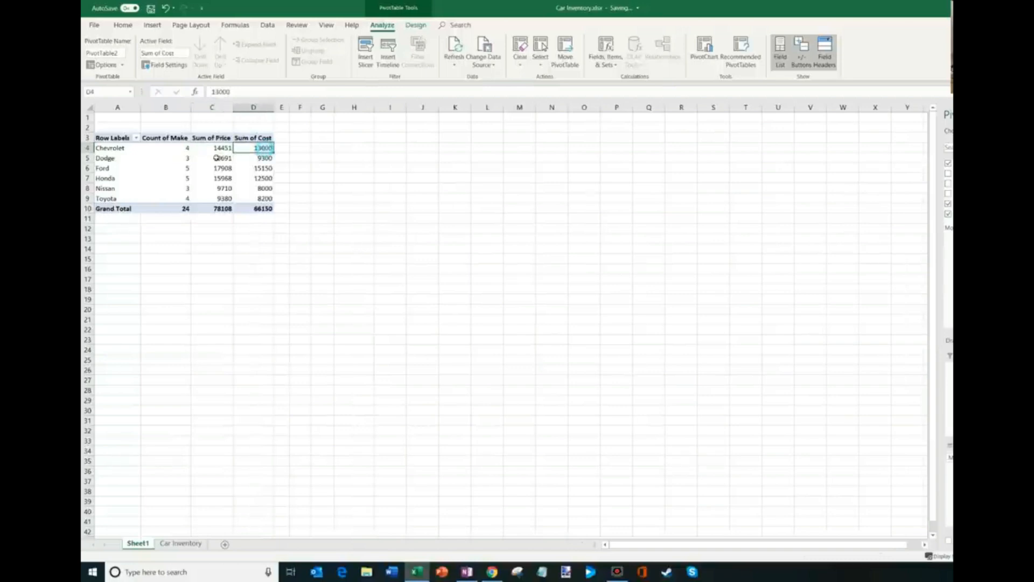
click(215, 151)
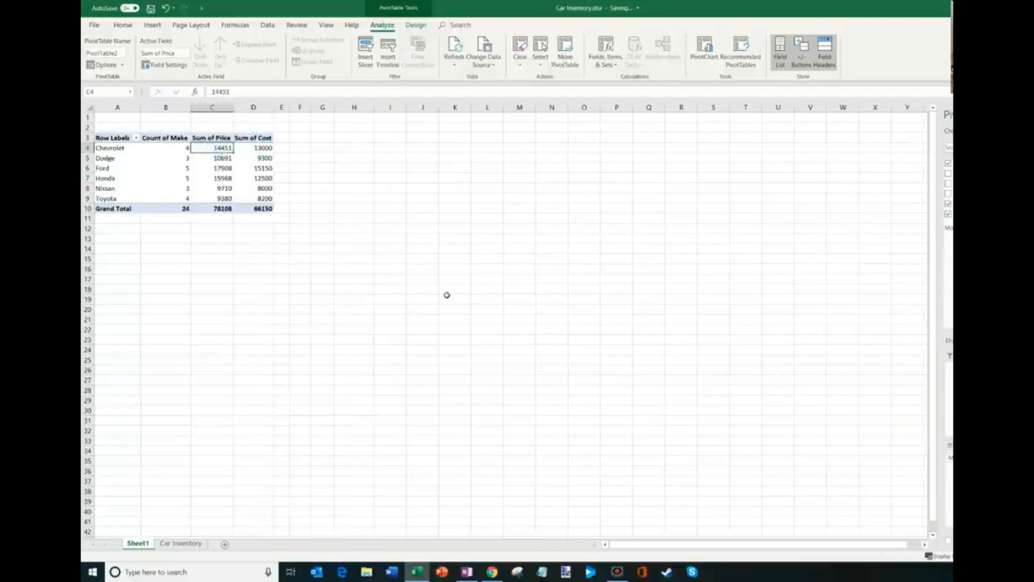
key(Right)
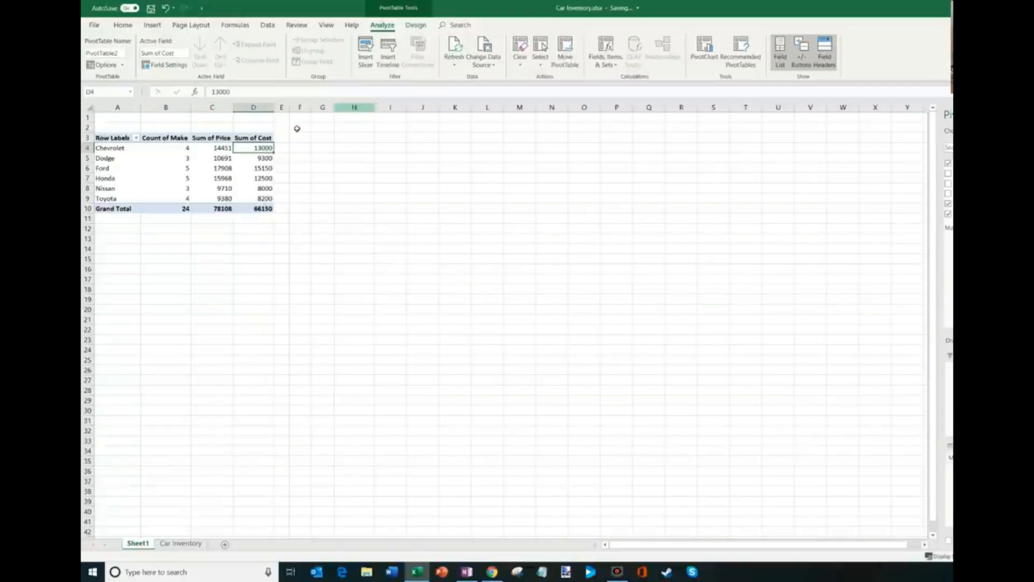
Start a calculated field for the PivotTable and name it Profit Margin.
click(615, 66)
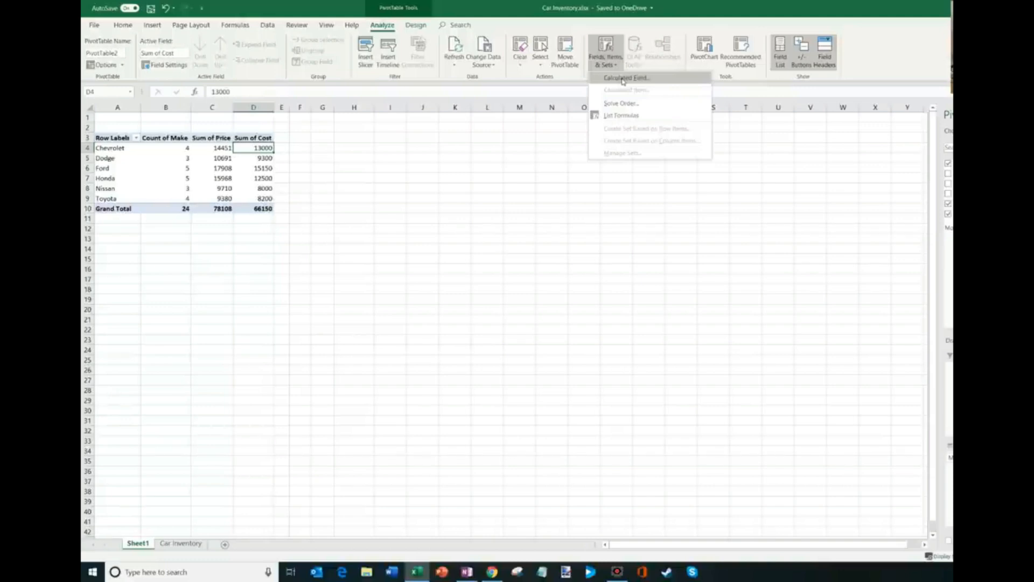
click(623, 79)
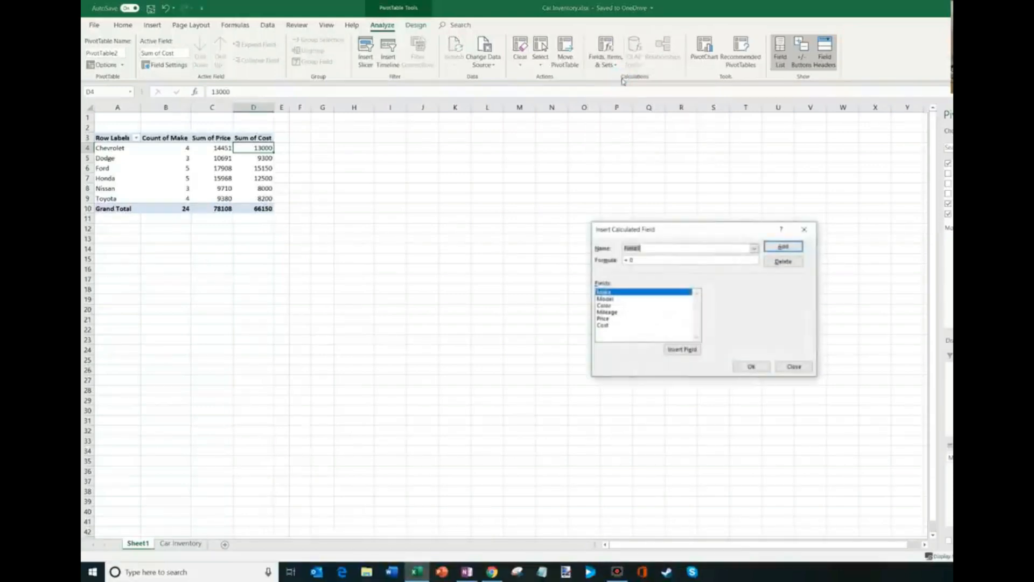
text(P)
key(BackSpace)
key(BackSpace)
text(ro)
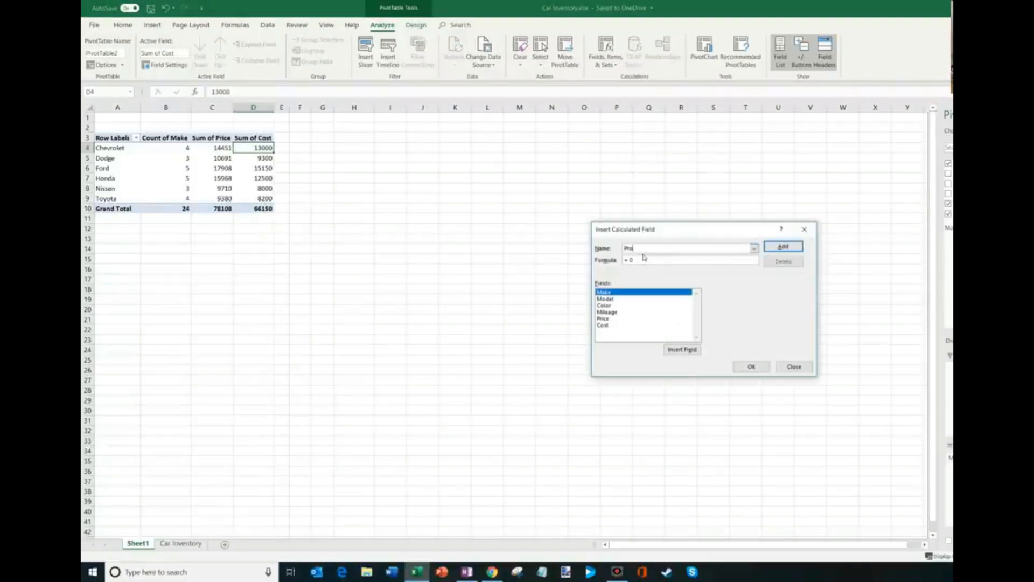
text(fit Margin)
Define the Profit Margin formula as = Price - Cost and add the calculated field to the PivotTable.
click(645, 258)
key(BackSpace)
click(614, 319)
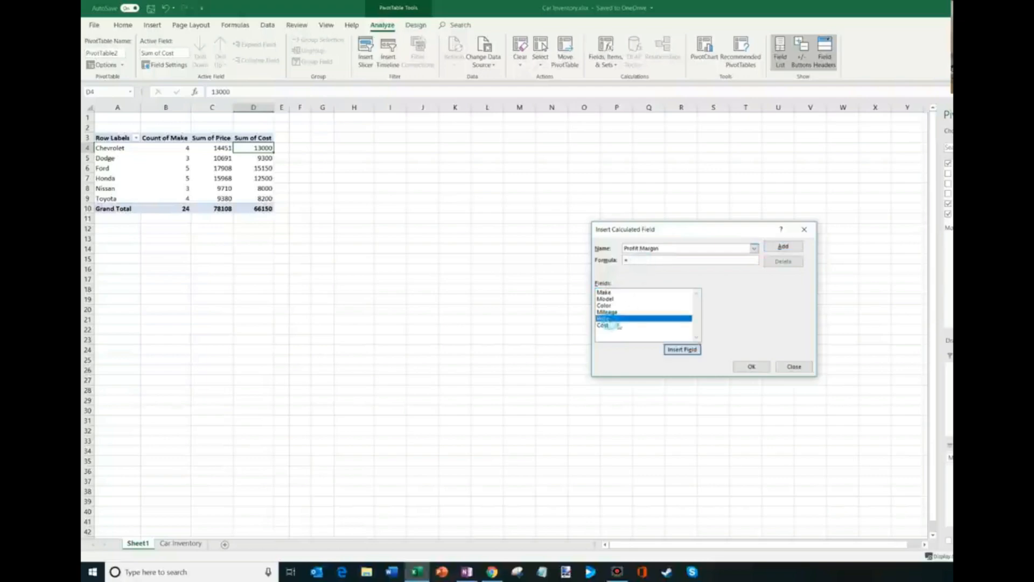
click(682, 350)
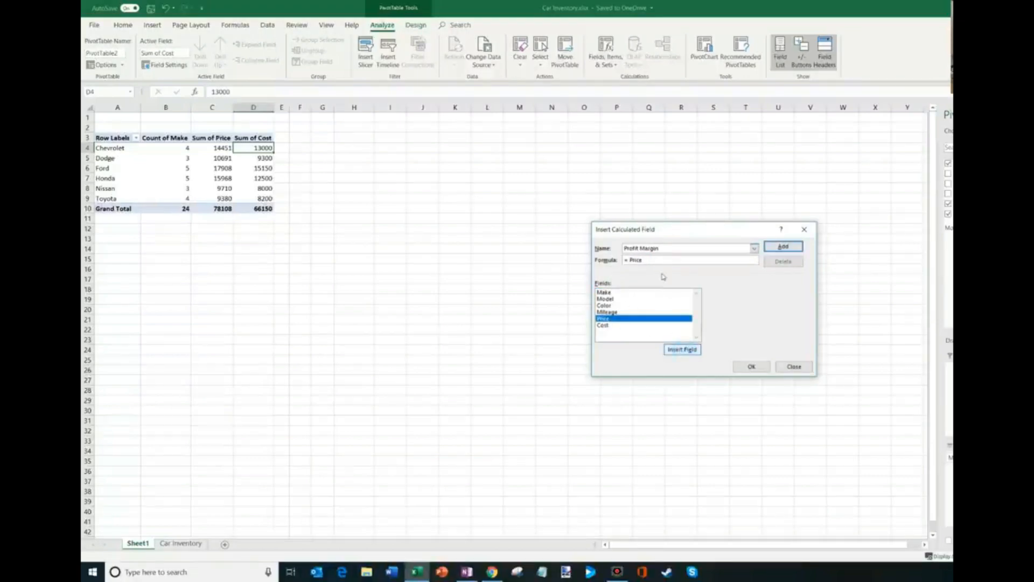
text(-)
click(614, 325)
click(683, 350)
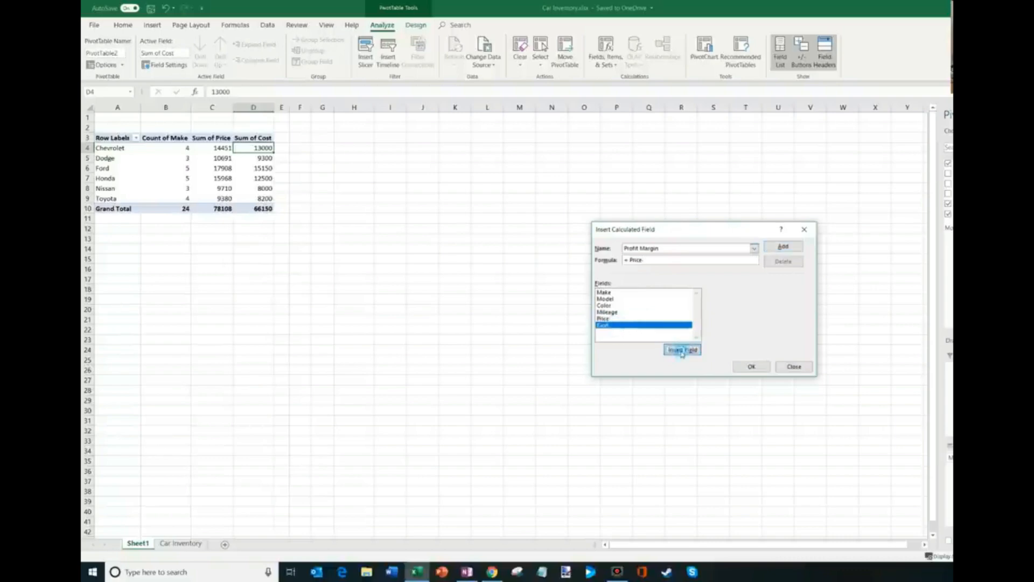
click(793, 249)
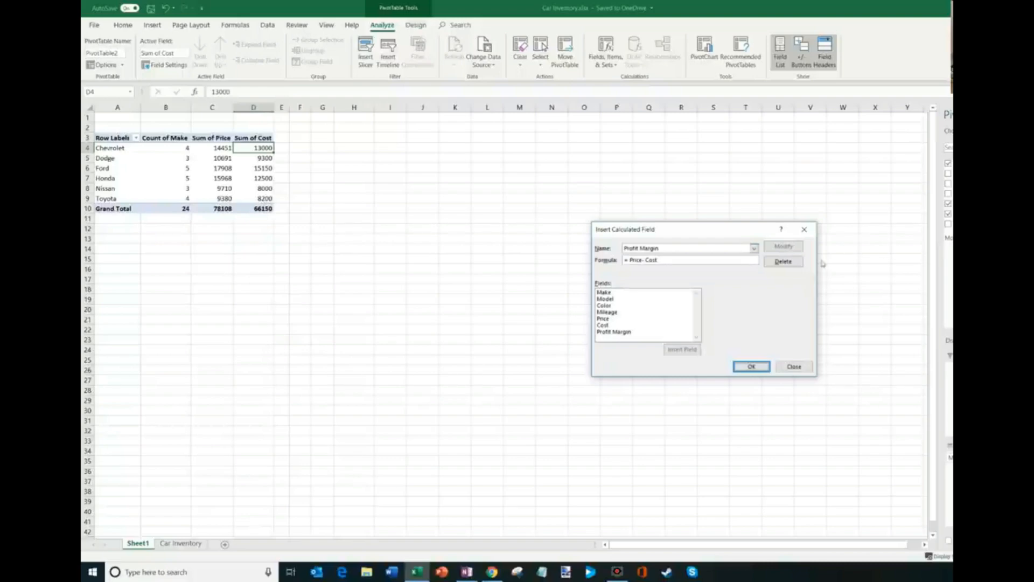
click(752, 367)
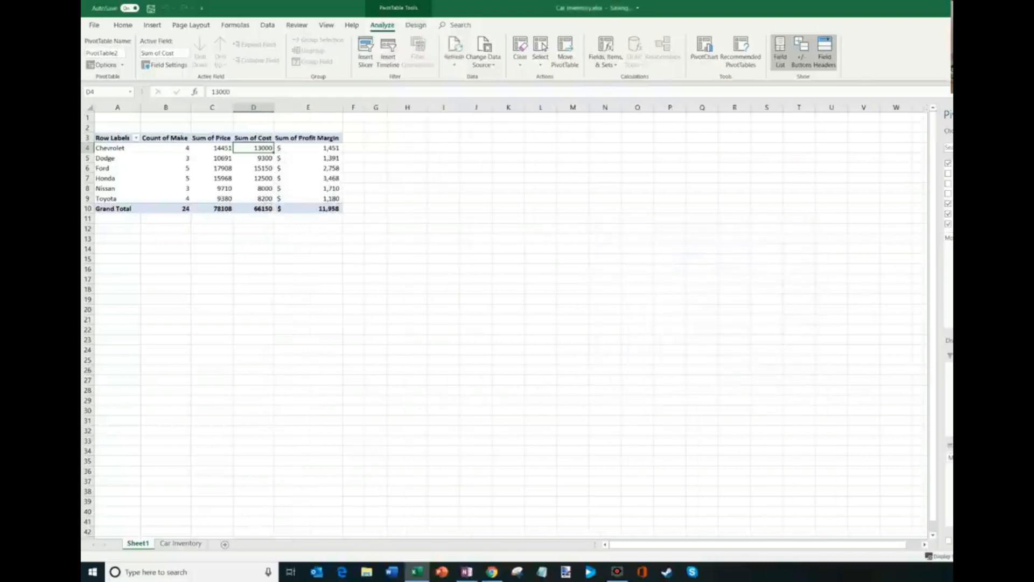
Check Chevrolet's profit margin against its price and cost totals.
click(316, 149)
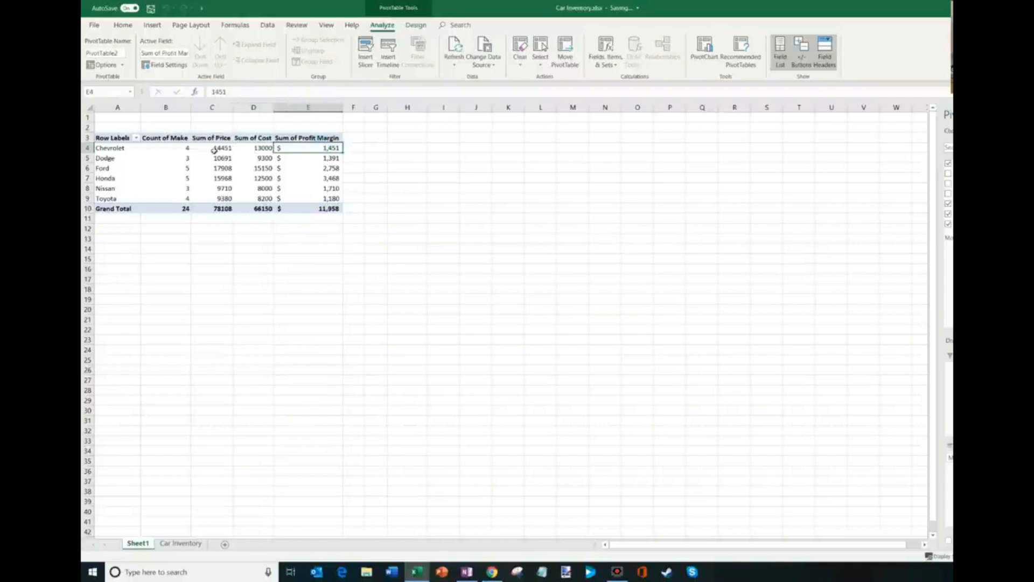
click(221, 148)
drag(183, 148, 221, 149)
click(222, 150)
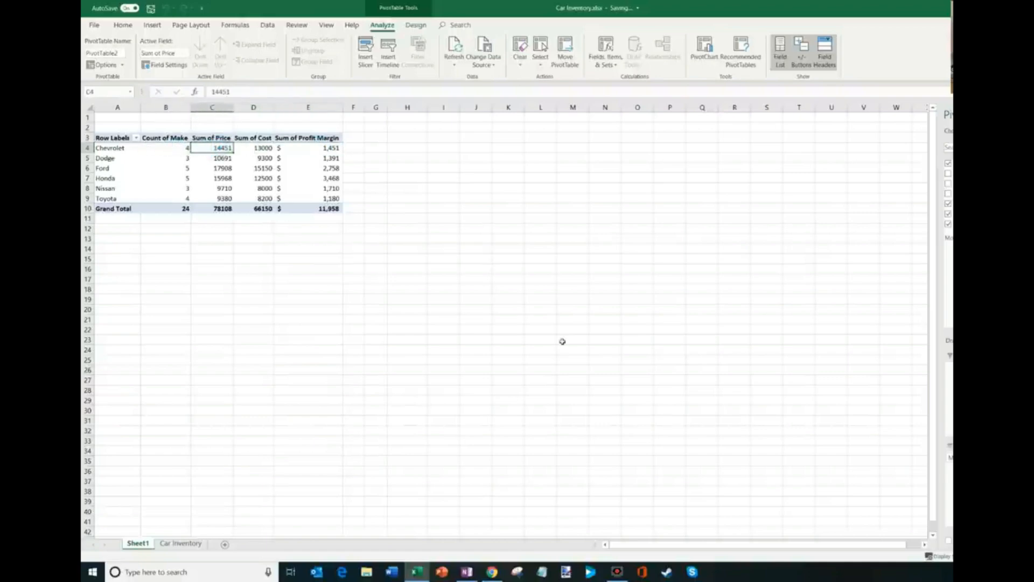
key(Right)
key(Right)
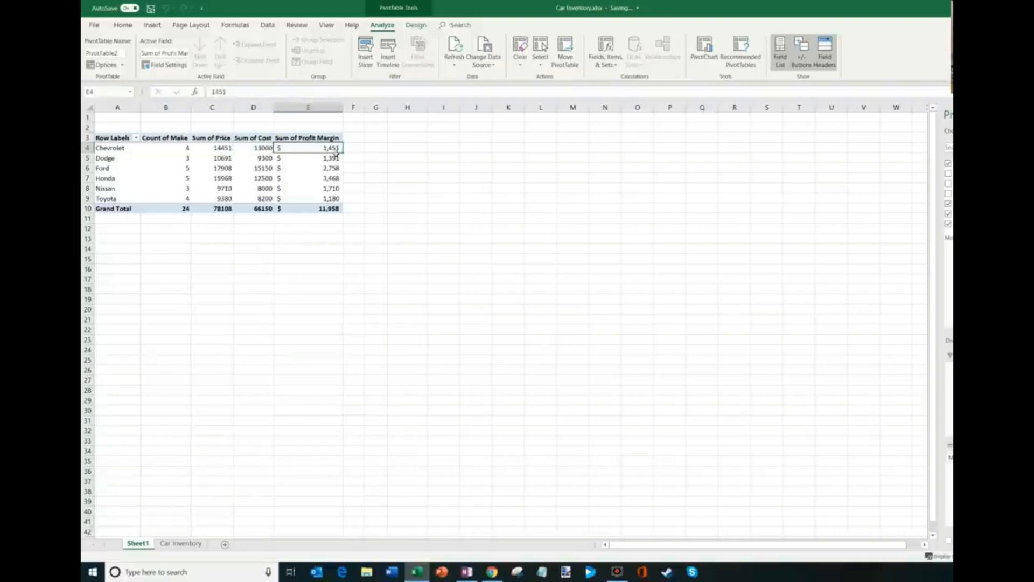
Sort the makes by Sum of Profit Margin from largest to smallest and review the first make's figures.
mouse_move(335, 149)
right_click(332, 151)
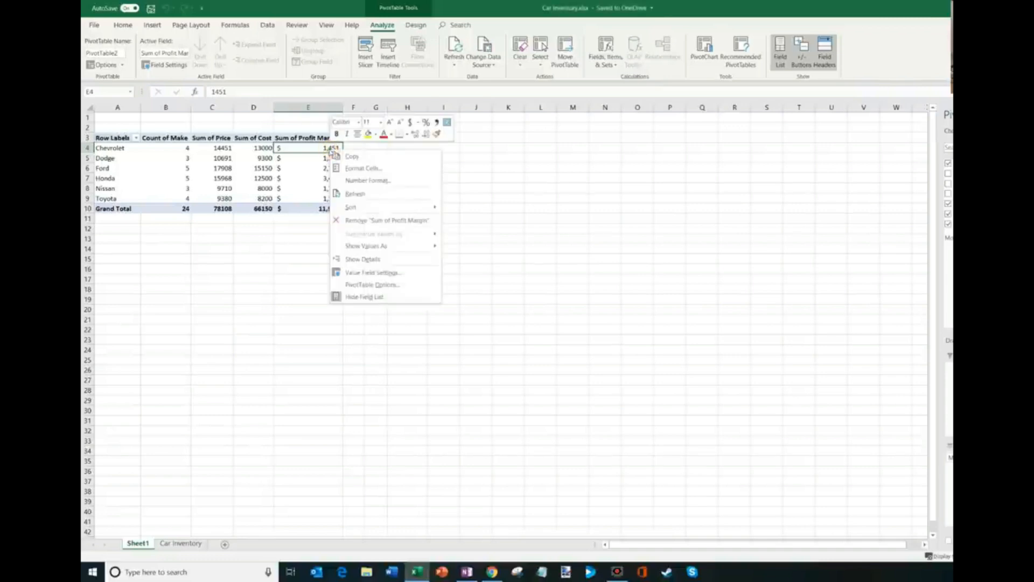
mouse_move(437, 207)
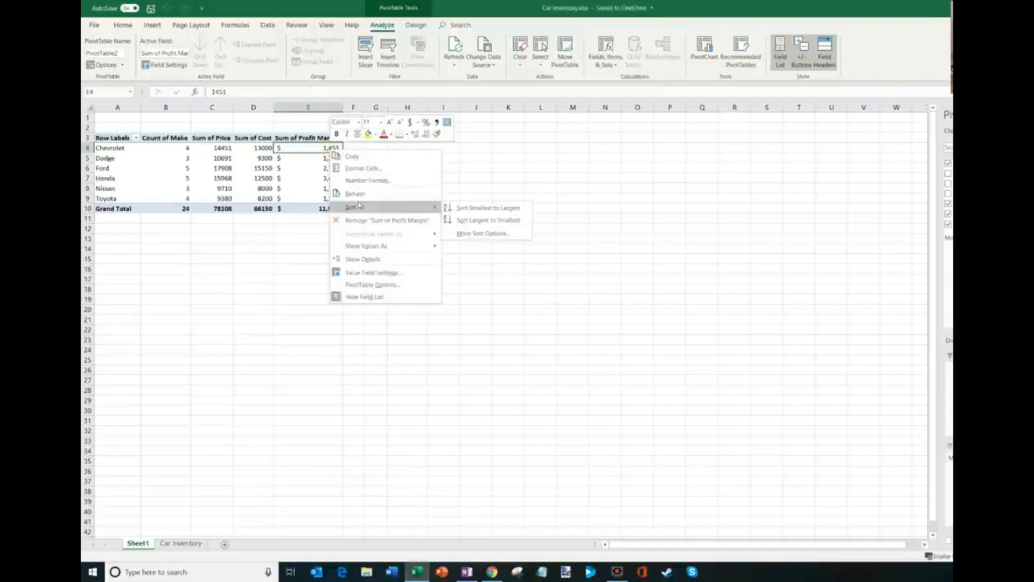
click(489, 220)
drag(130, 153, 339, 151)
click(322, 149)
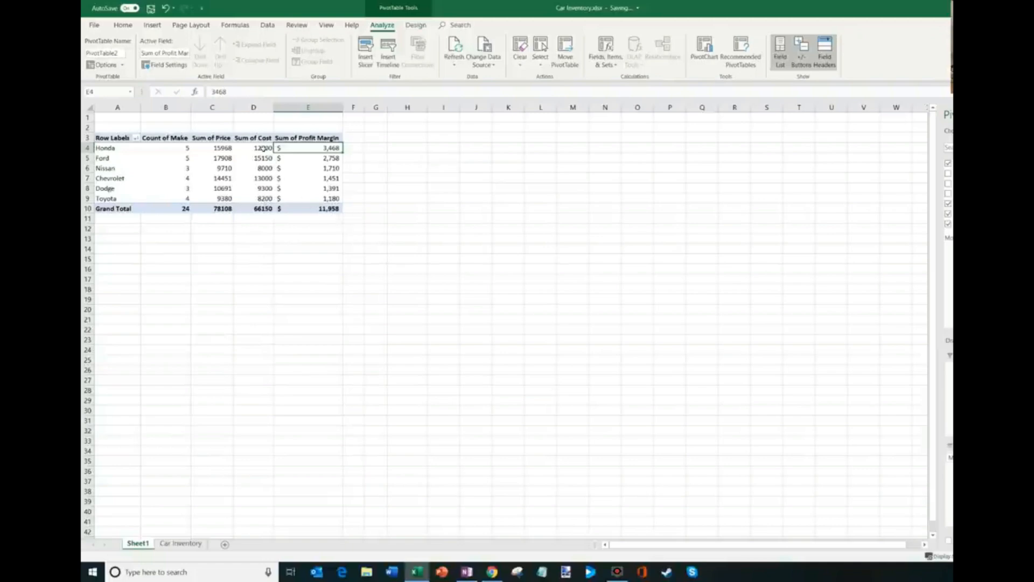
mouse_move(263, 149)
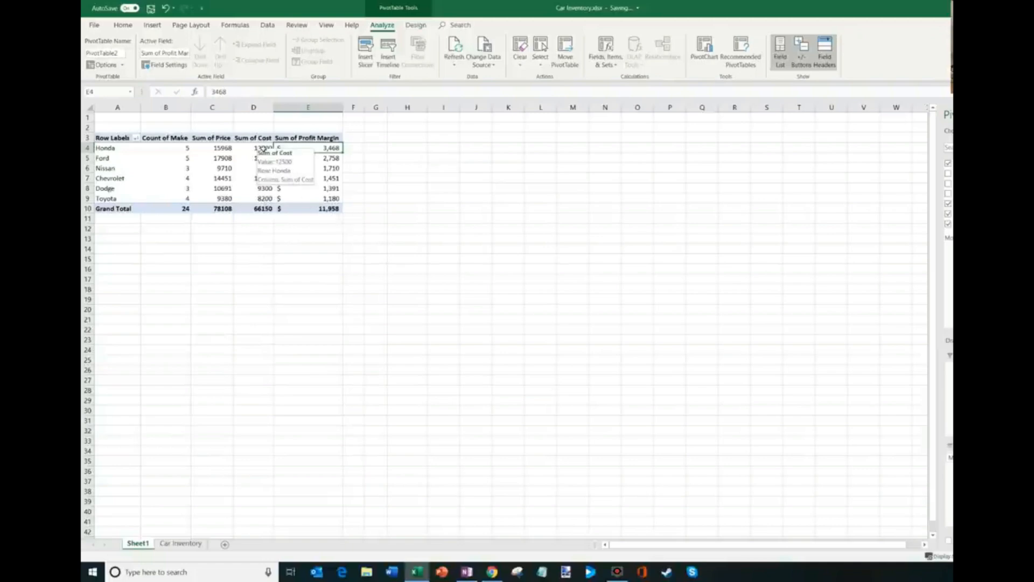
Remove the Price, Count of Make and Profit Margin values from the PivotTable, keeping only Sum of Cost by make.
drag(776, 445, 776, 445)
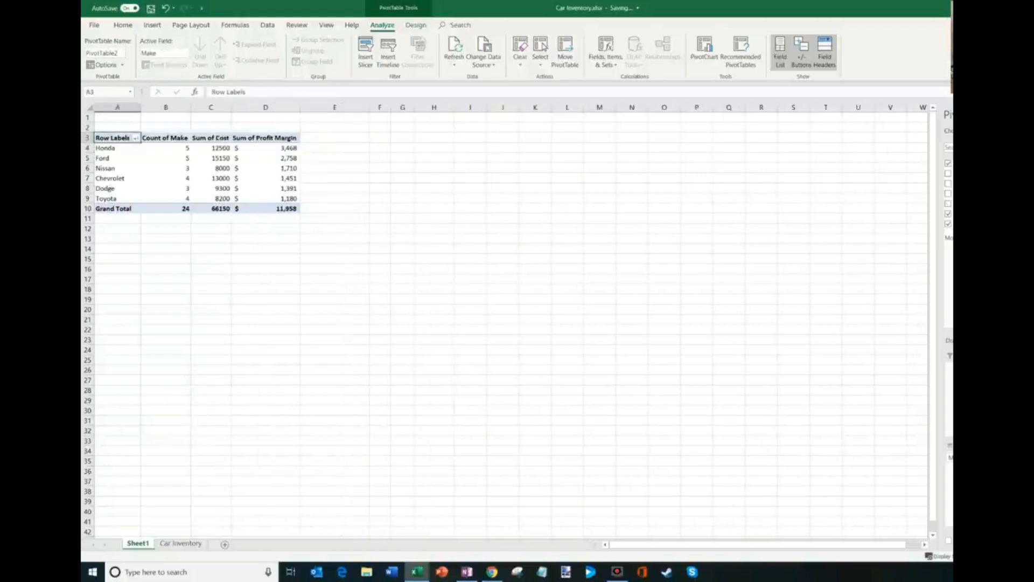
drag(950, 457, 838, 450)
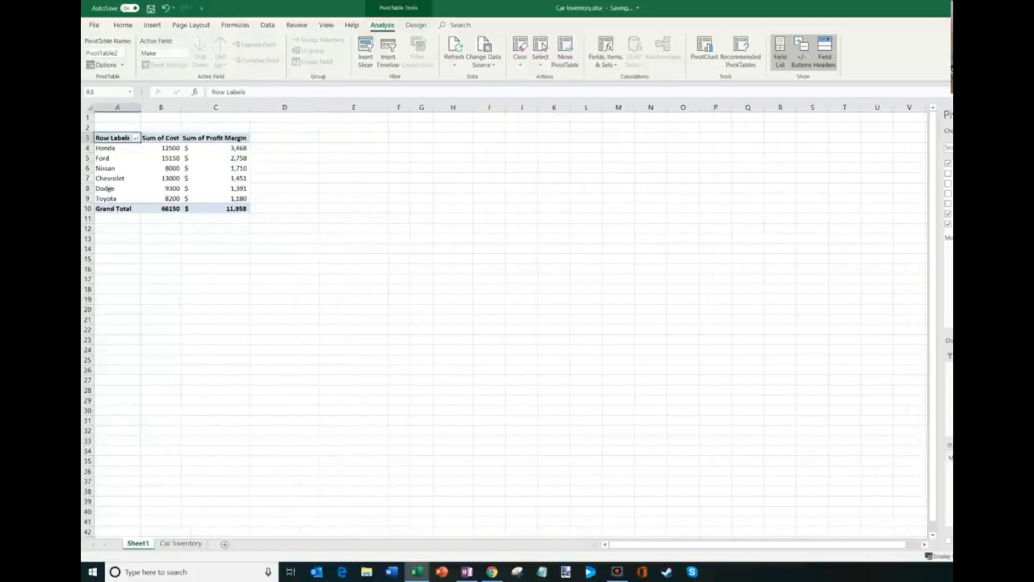
drag(725, 454, 716, 453)
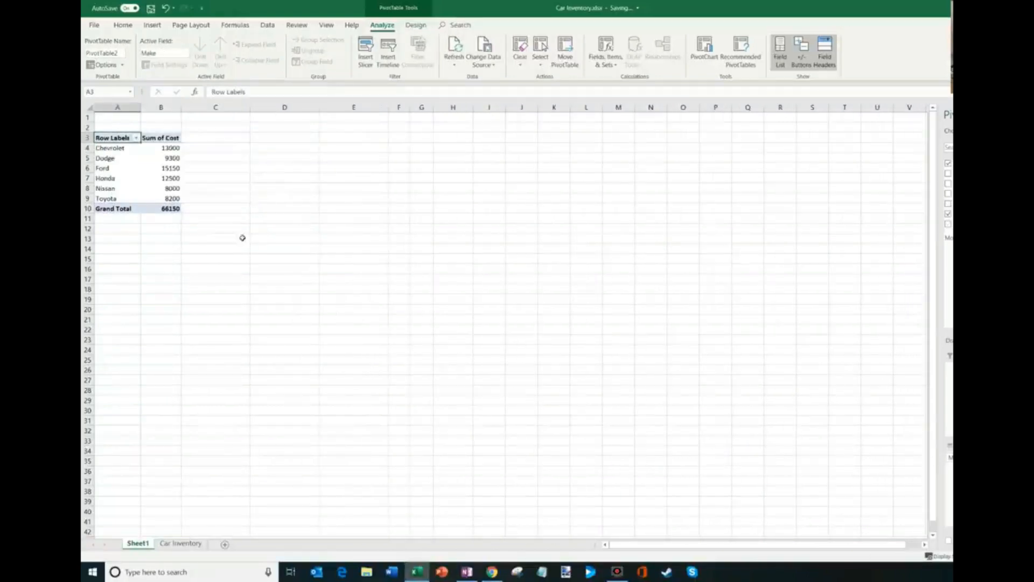
Summarize the Cost values by Average instead of Sum.
drag(164, 149, 164, 209)
click(157, 158)
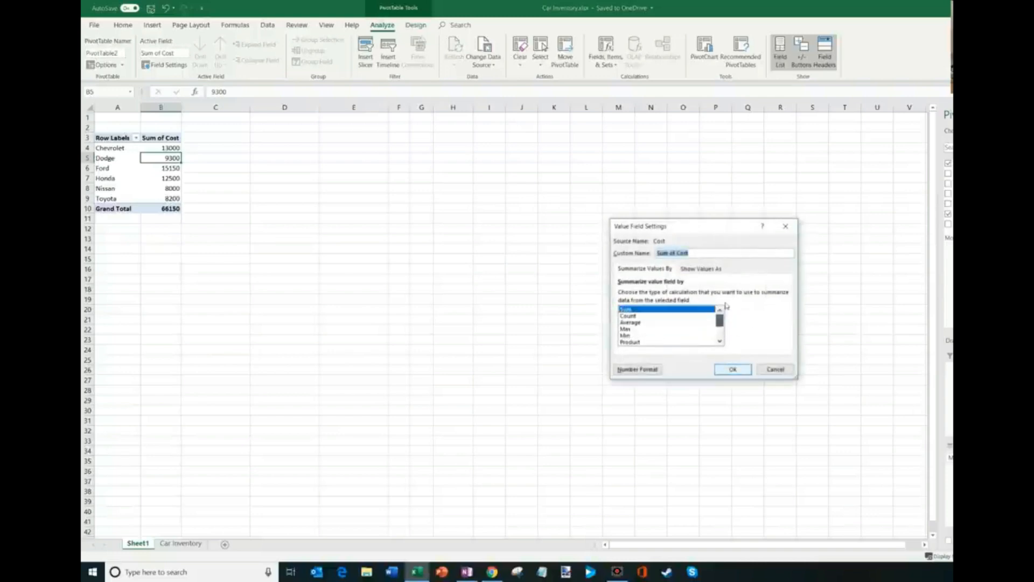
click(641, 322)
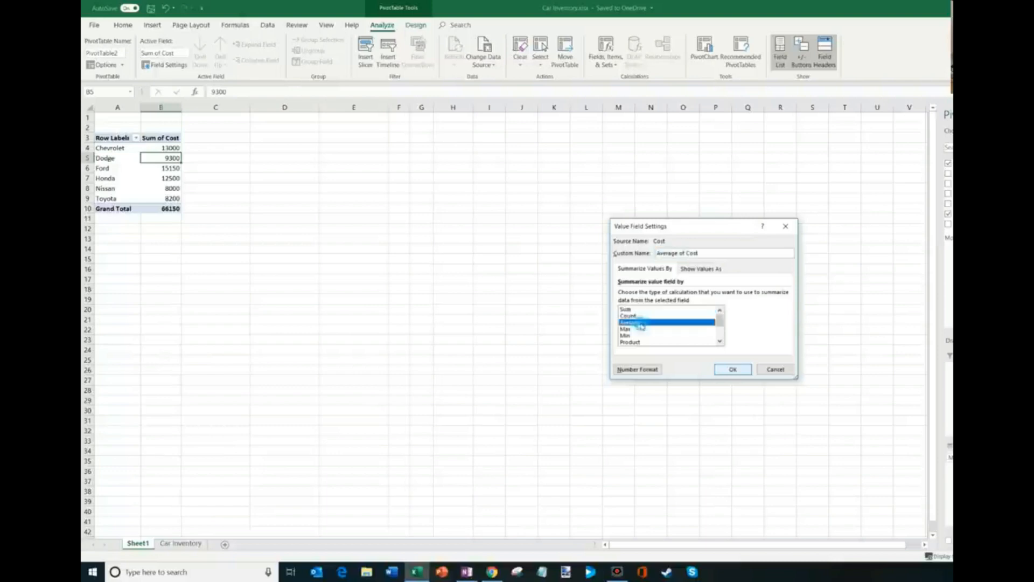
click(734, 369)
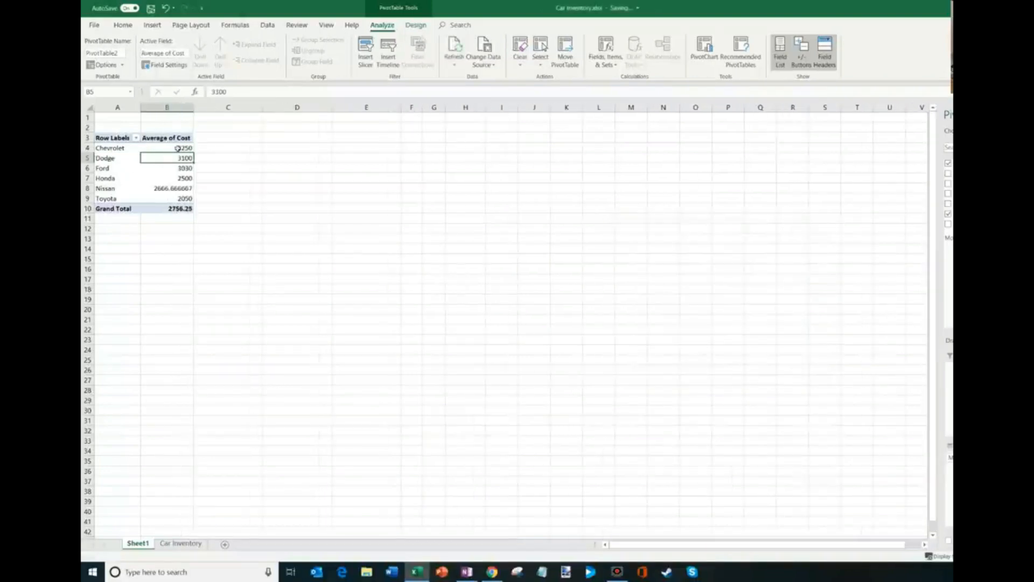
Format the Average of Cost figures, including the grand total, as Accounting dollars without decimals.
drag(178, 148, 178, 209)
click(123, 26)
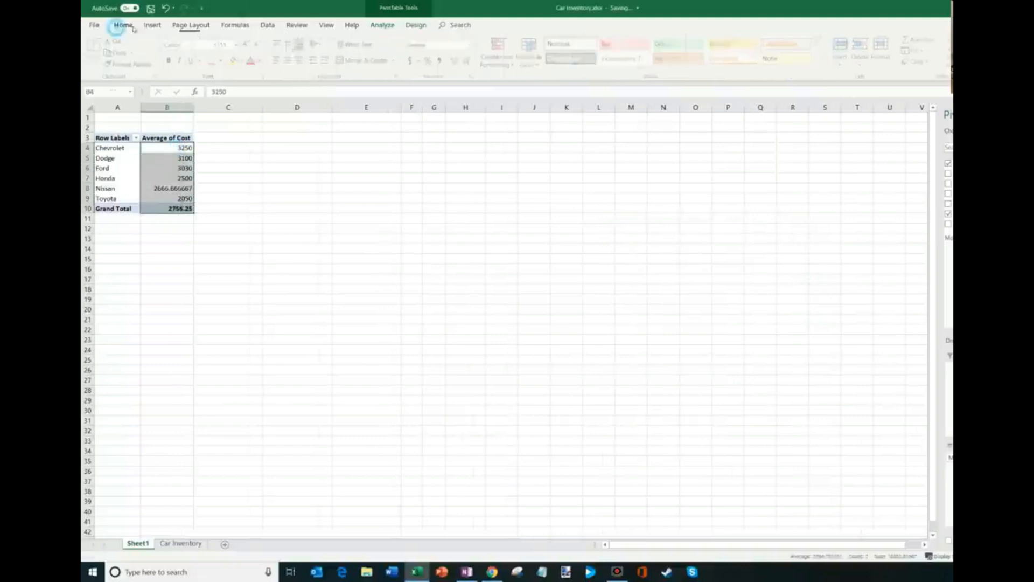
click(413, 60)
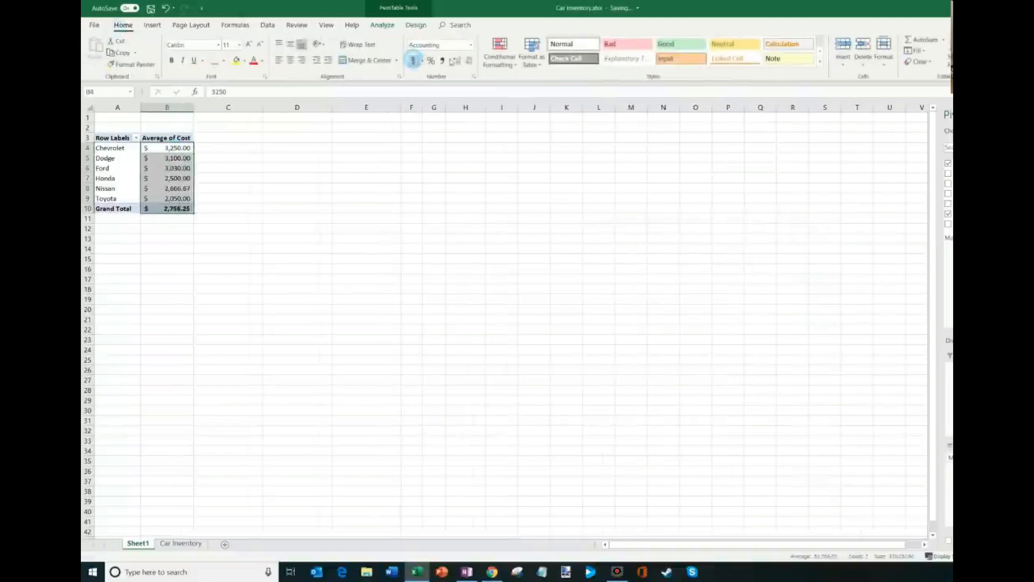
click(470, 61)
click(470, 61)
click(170, 147)
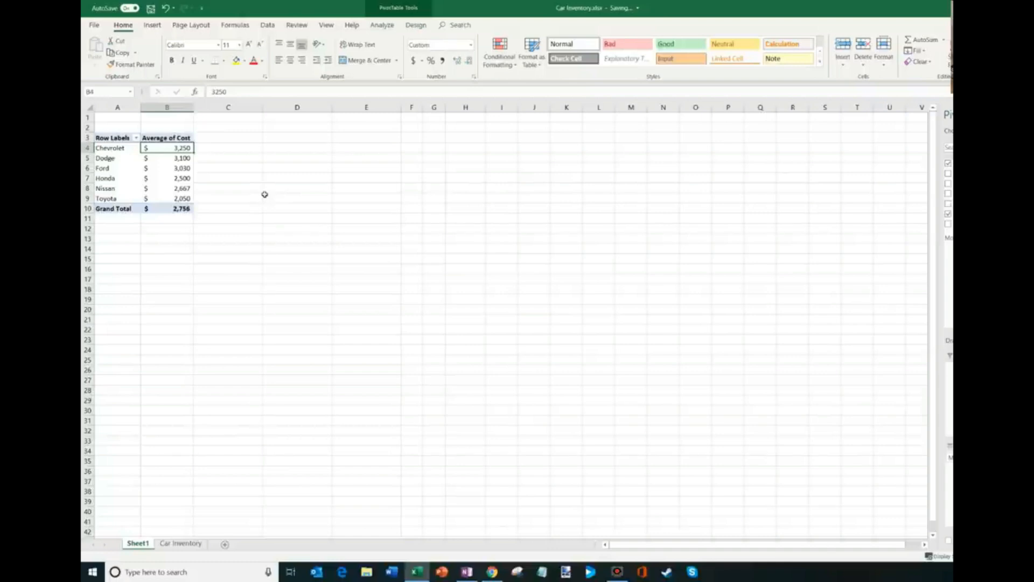
Review the full list of summary functions available for the Cost field and leave the settings unchanged.
click(179, 179)
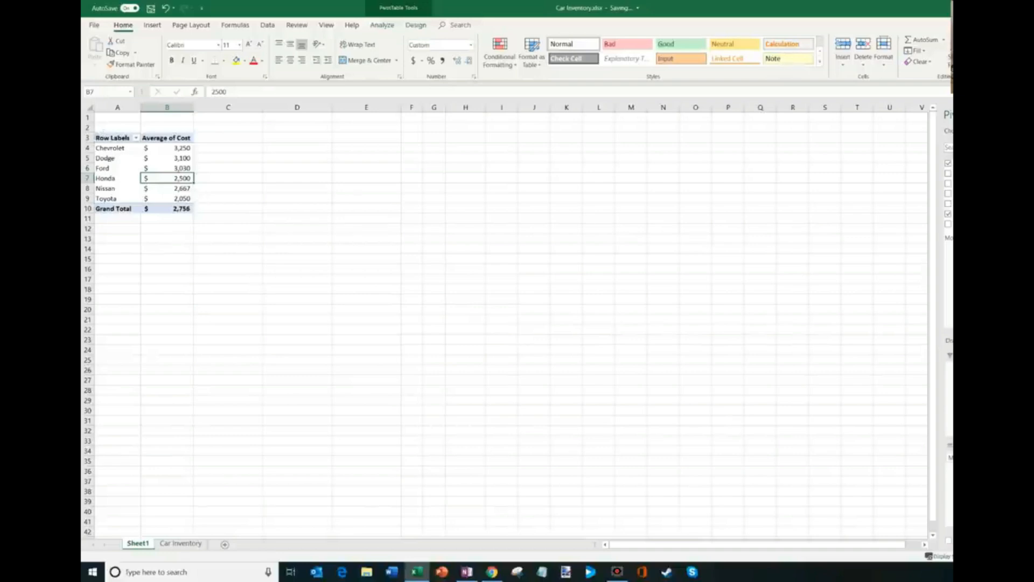
click(953, 450)
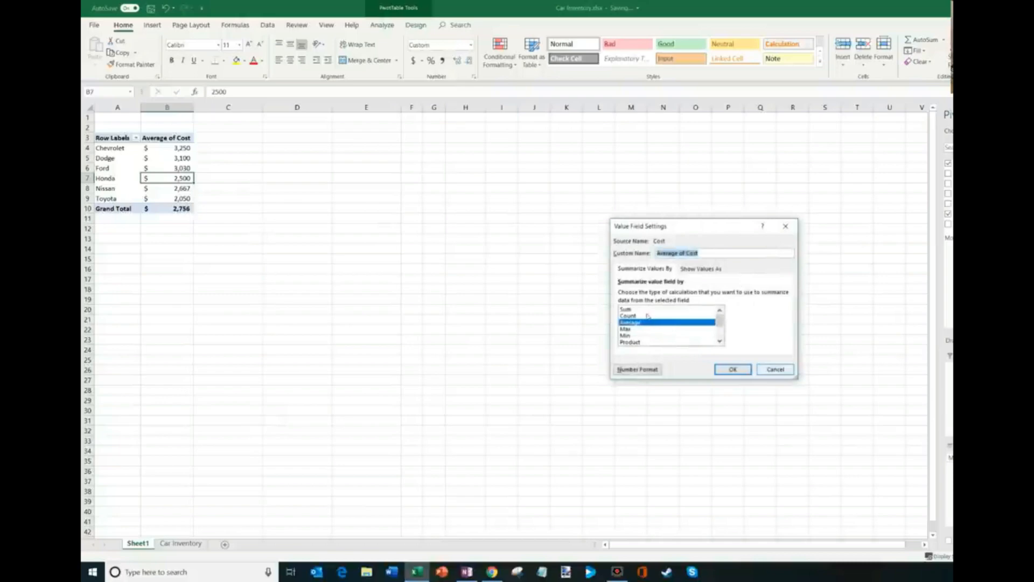
click(720, 340)
click(720, 340)
click(720, 340)
click(720, 341)
click(719, 340)
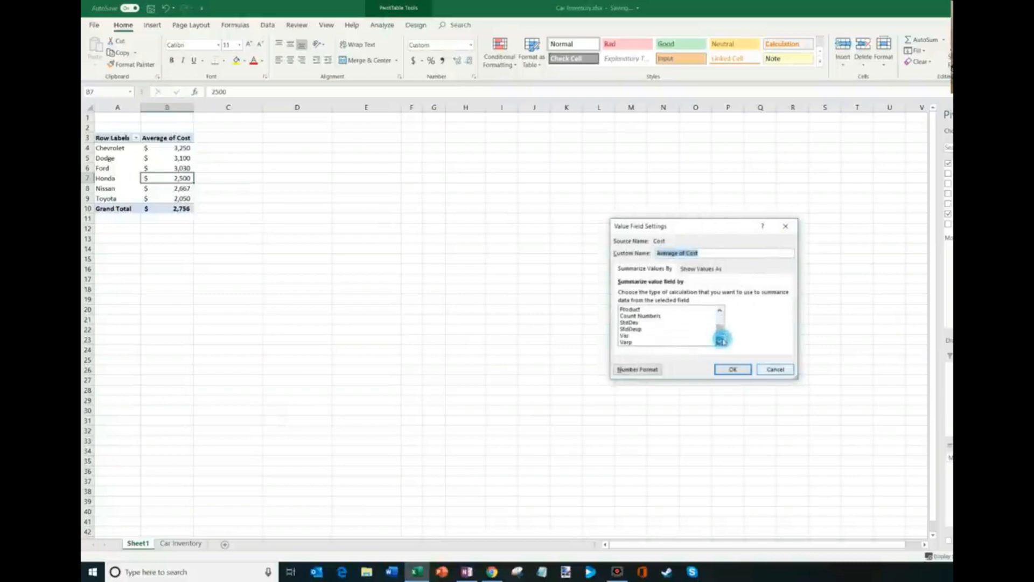
drag(721, 329, 724, 306)
click(779, 370)
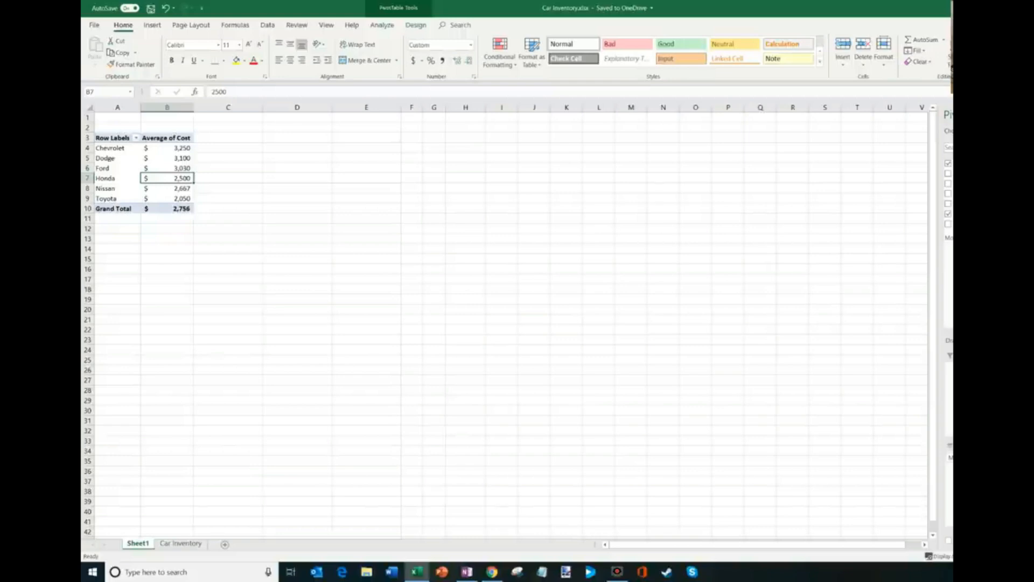
Replace the Cost and Make fields in the PivotTable with Color as rows and Count of Color as values.
drag(952, 457, 864, 439)
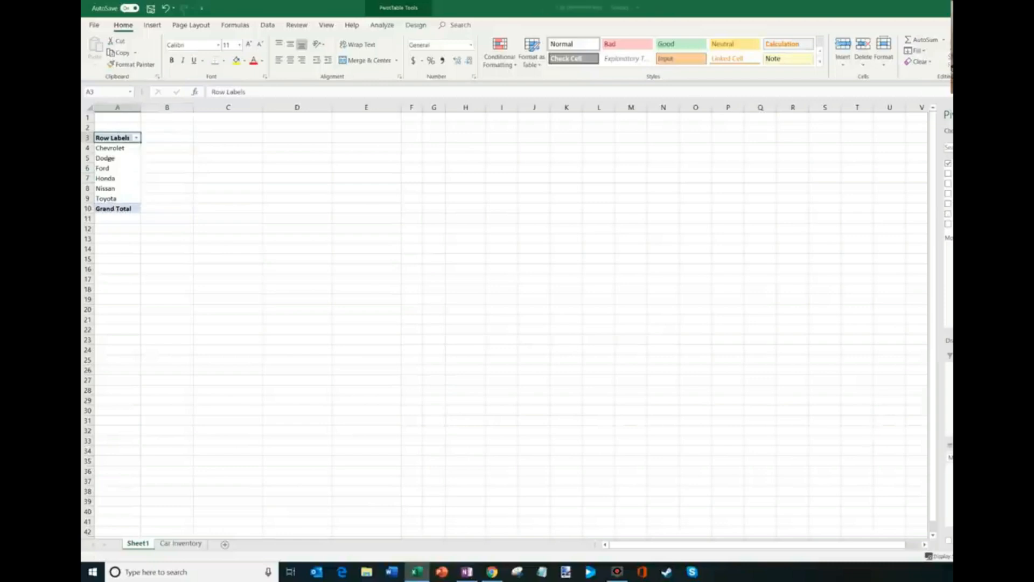
drag(951, 457, 787, 398)
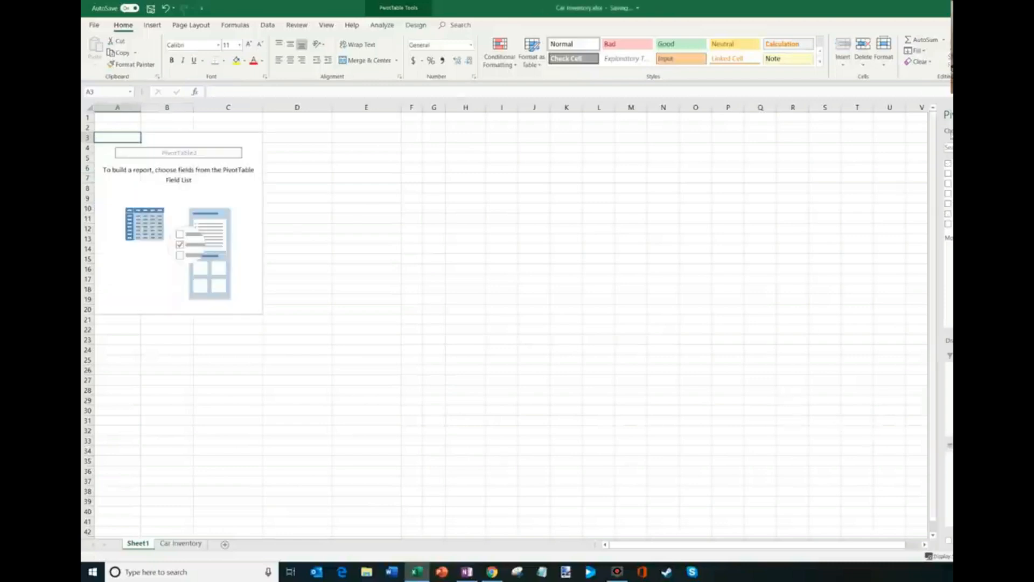
click(948, 183)
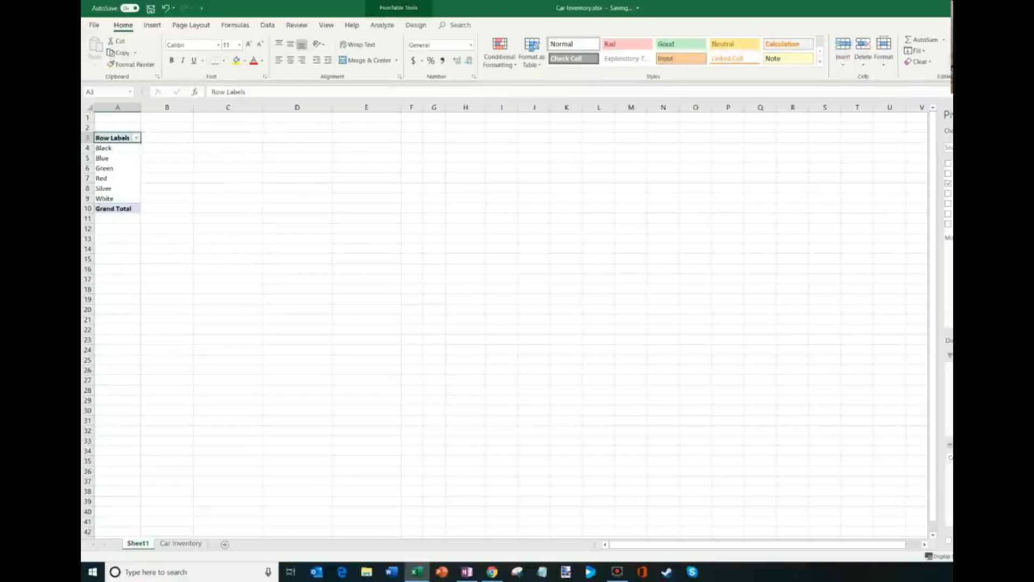
drag(951, 184, 1021, 469)
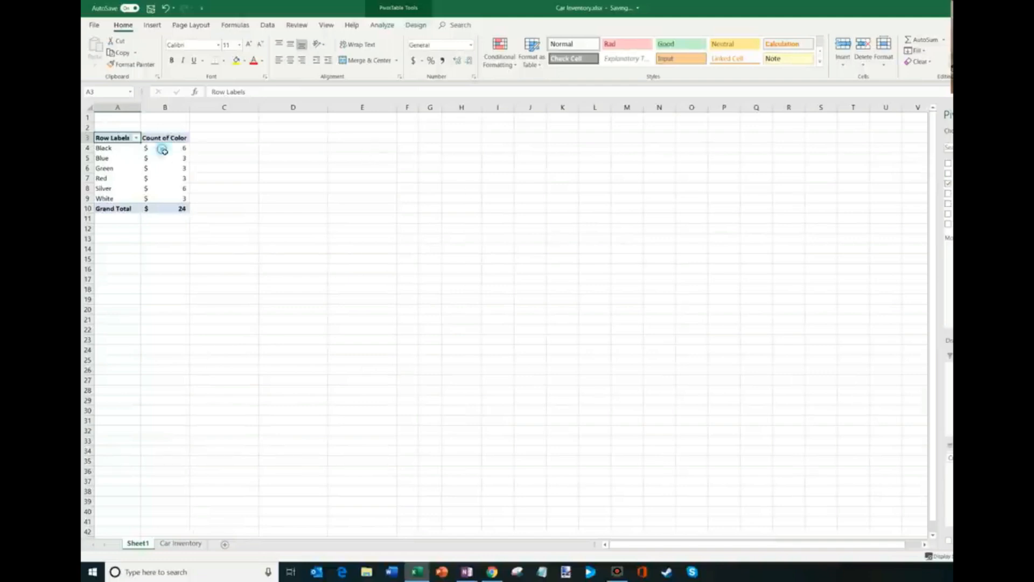
Format the Count of Color figures, including the grand total, in comma style without a currency symbol or decimals.
drag(159, 148, 162, 209)
click(443, 60)
click(469, 61)
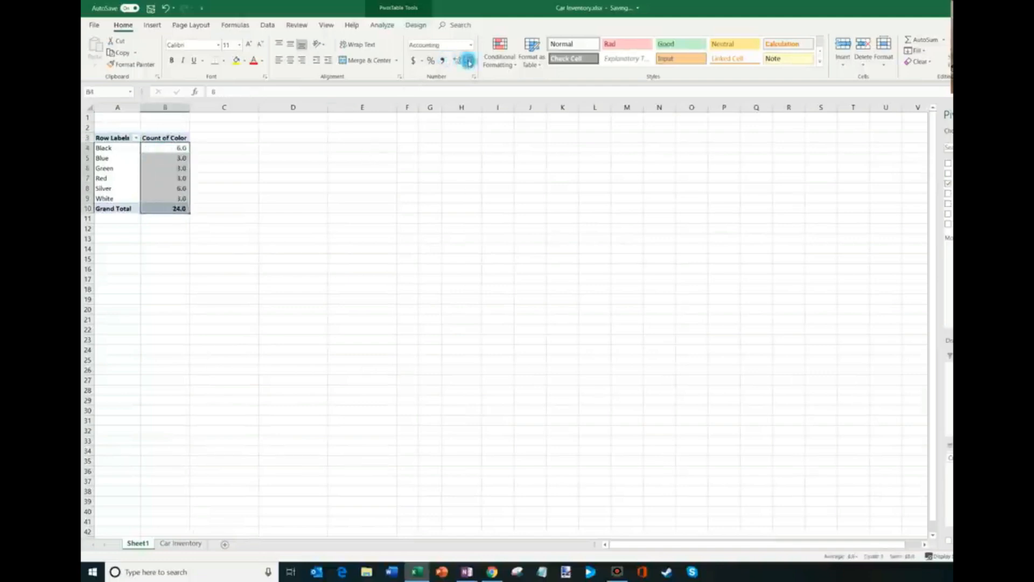
click(469, 60)
click(182, 147)
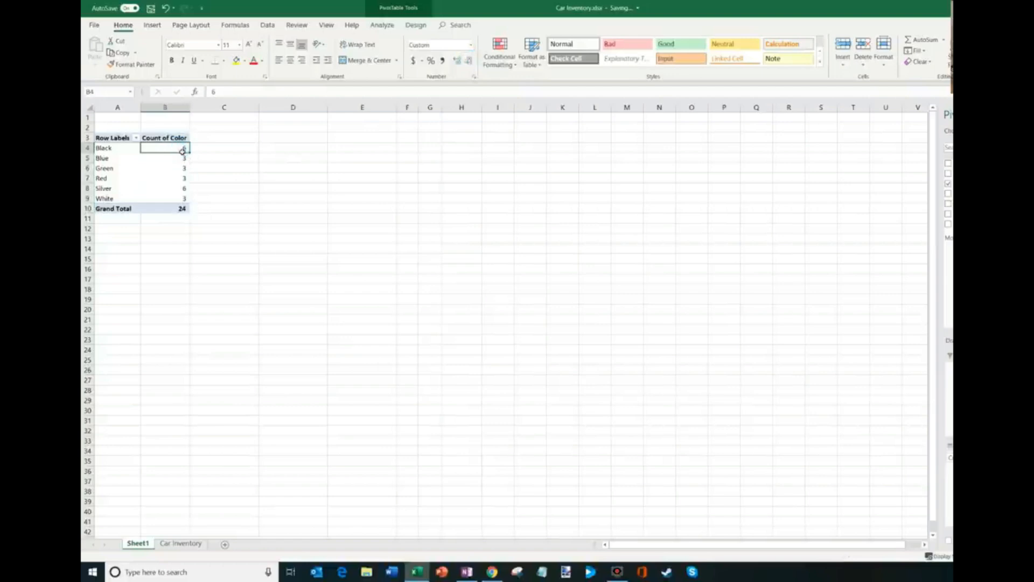
Sort the colors by Count of Color from largest to smallest and review the lower-ranked colors.
click(179, 193)
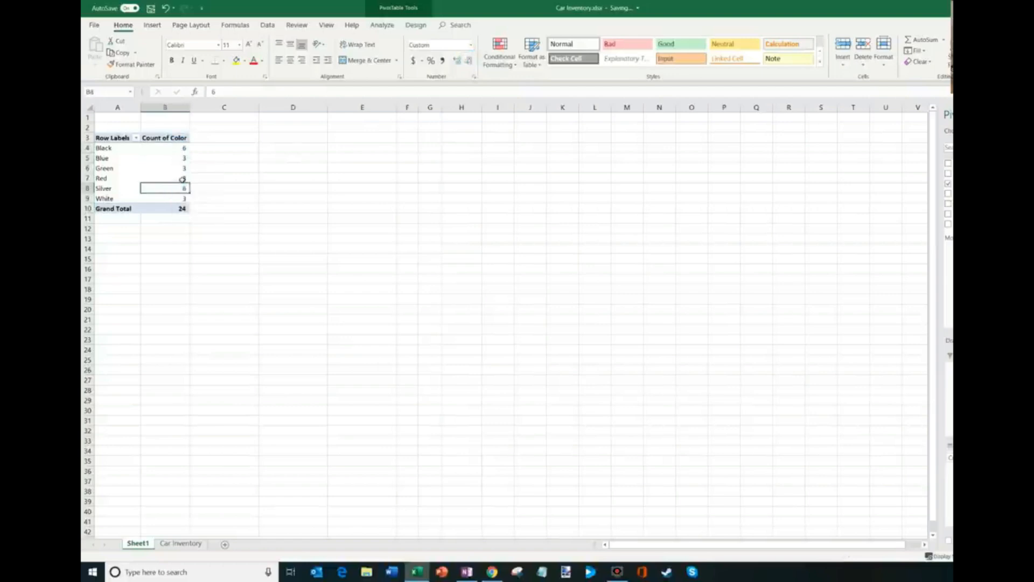
right_click(183, 177)
mouse_move(213, 235)
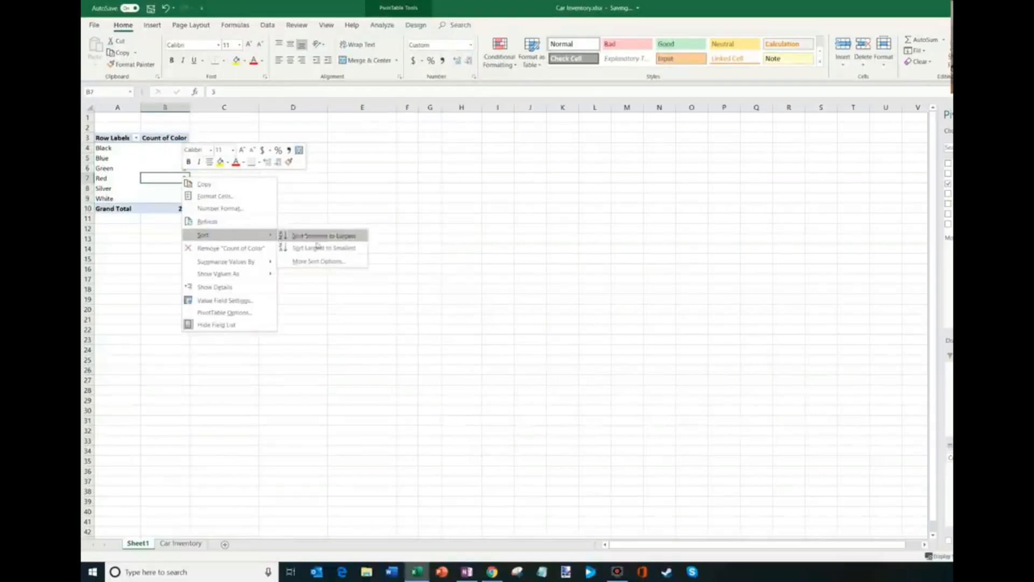
click(318, 246)
drag(182, 148, 188, 204)
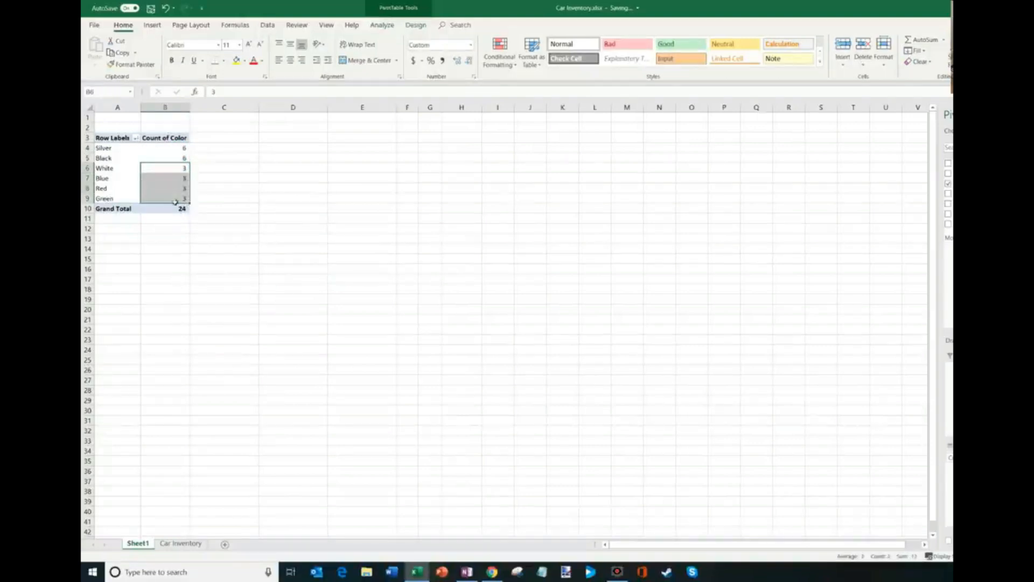
Show the Count of Color values as % of Column Total.
click(180, 149)
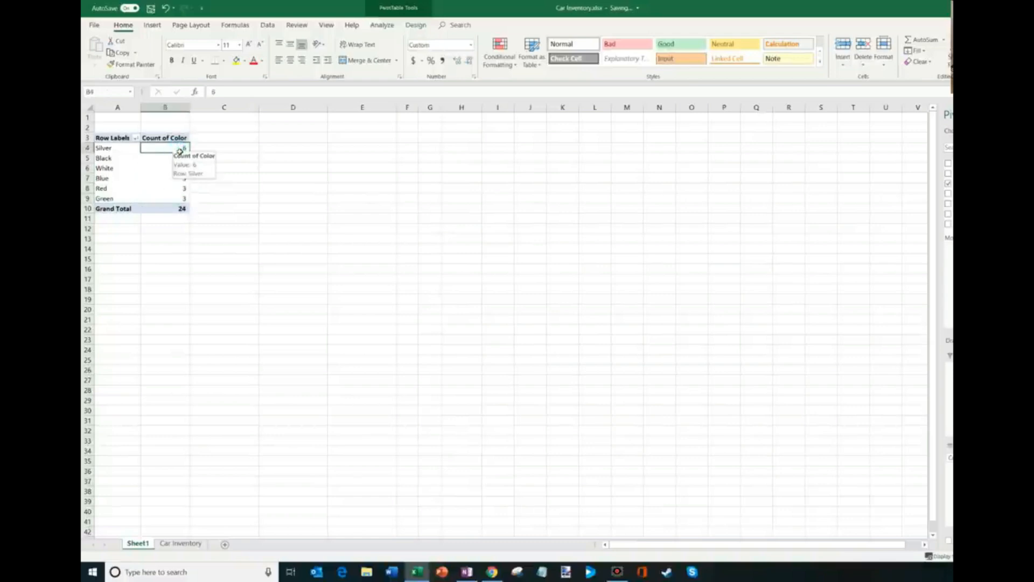
right_click(179, 150)
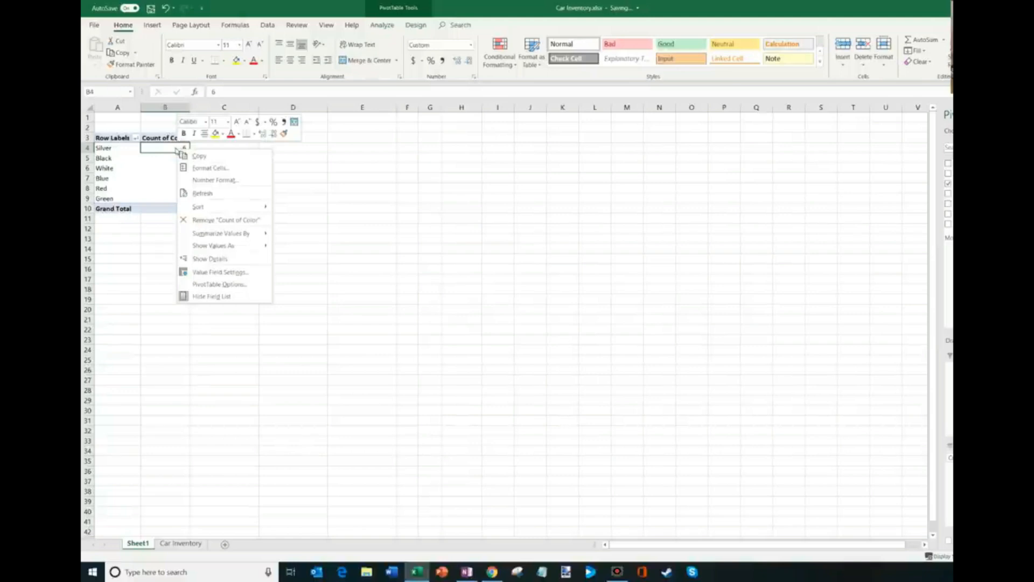
mouse_move(230, 246)
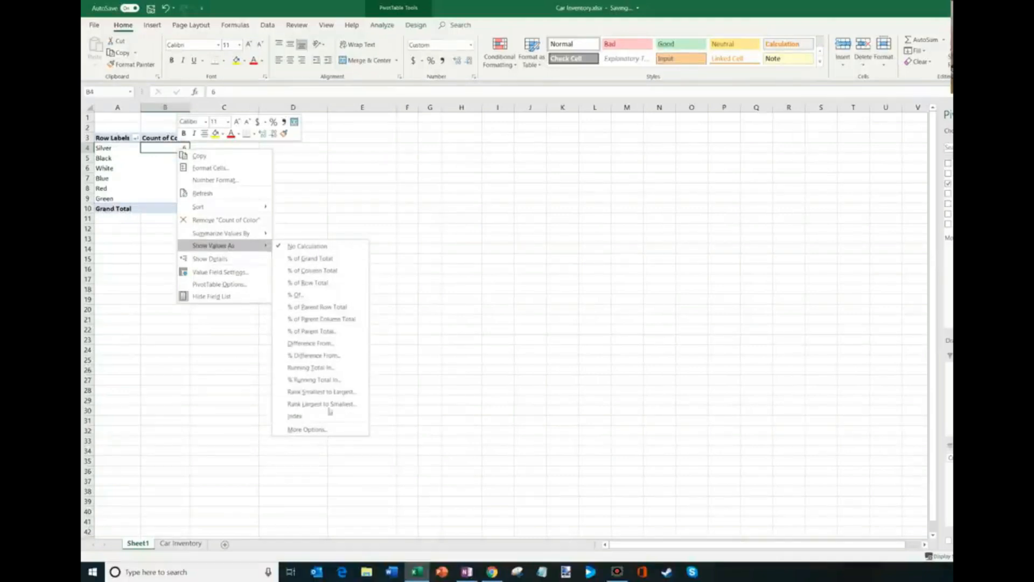
click(134, 151)
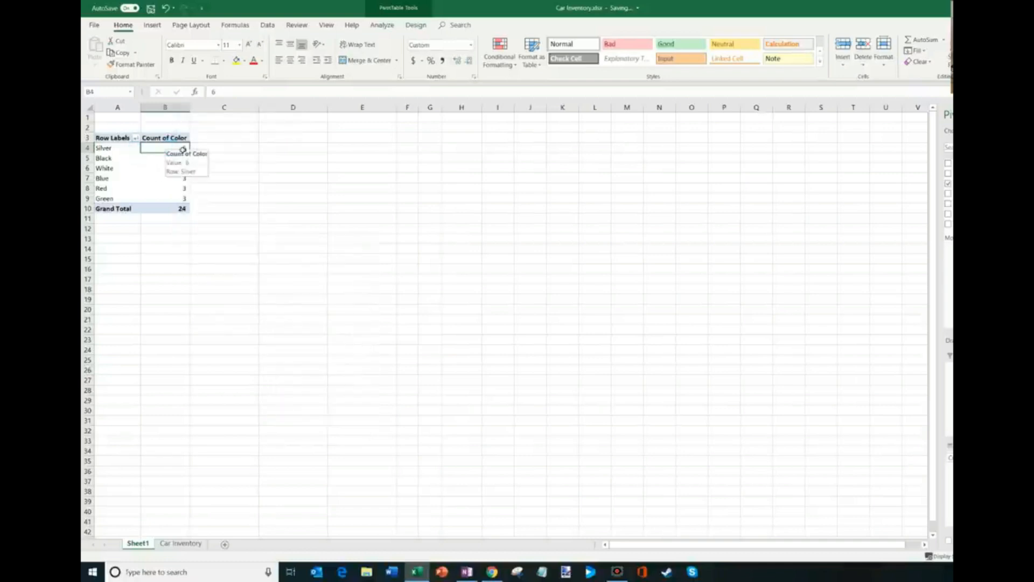
click(172, 211)
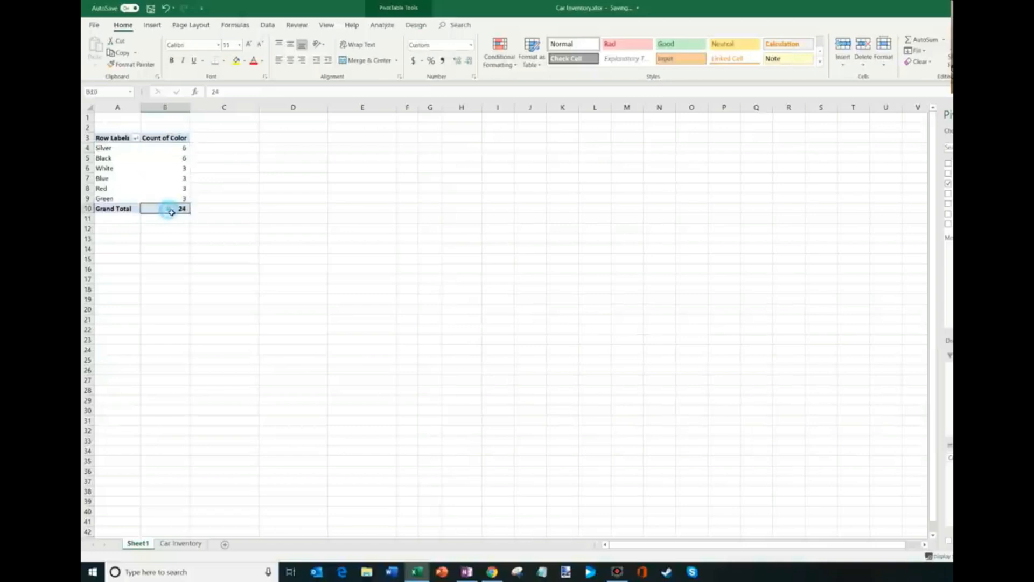
right_click(171, 146)
mouse_move(209, 244)
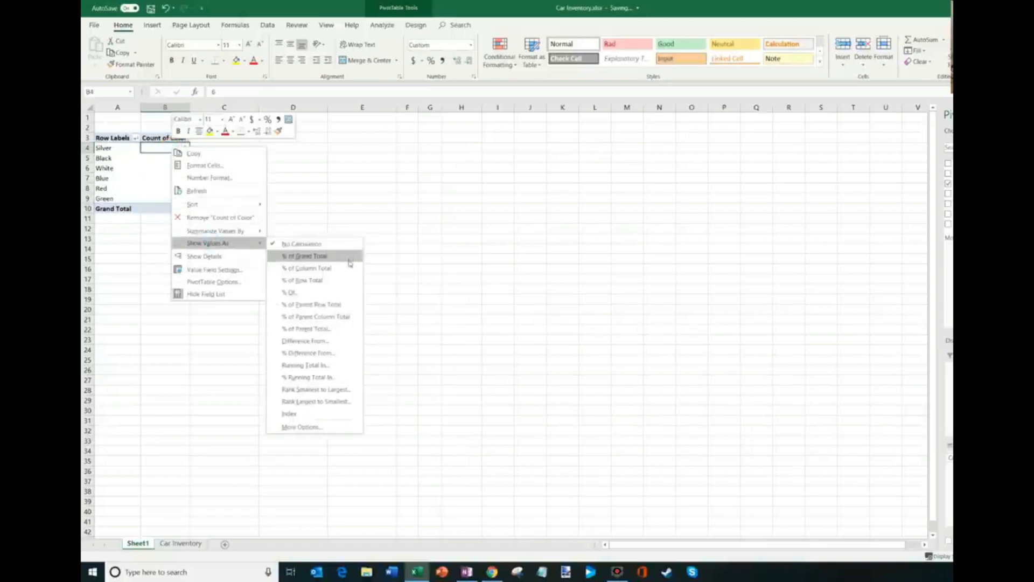
click(299, 270)
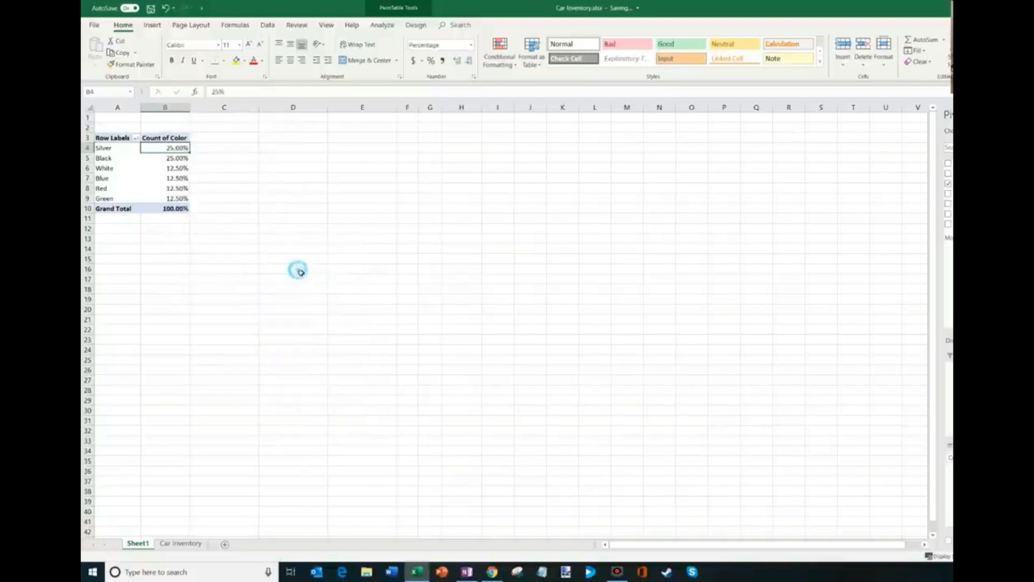
Review the color percentages and set the Count of Color values back to No Calculation.
click(182, 160)
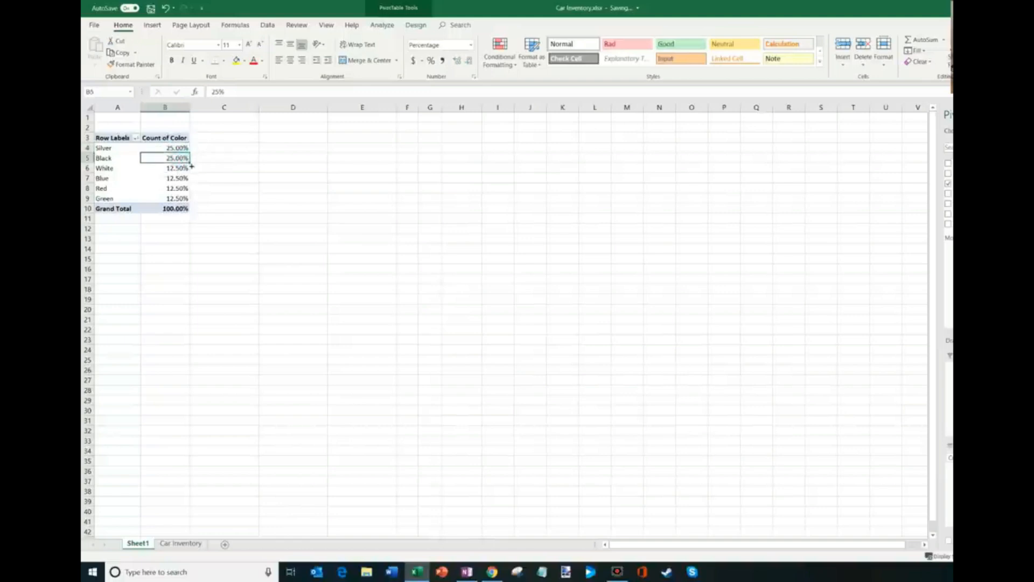
mouse_move(186, 168)
mouse_down()
mouse_move(189, 214)
mouse_move(186, 149)
mouse_up()
right_click(184, 147)
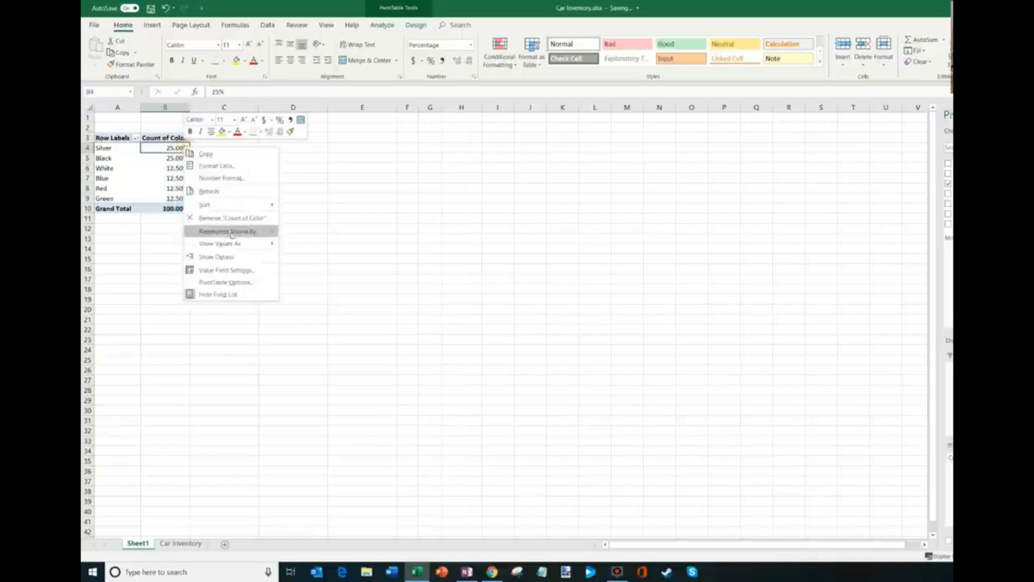
mouse_move(236, 244)
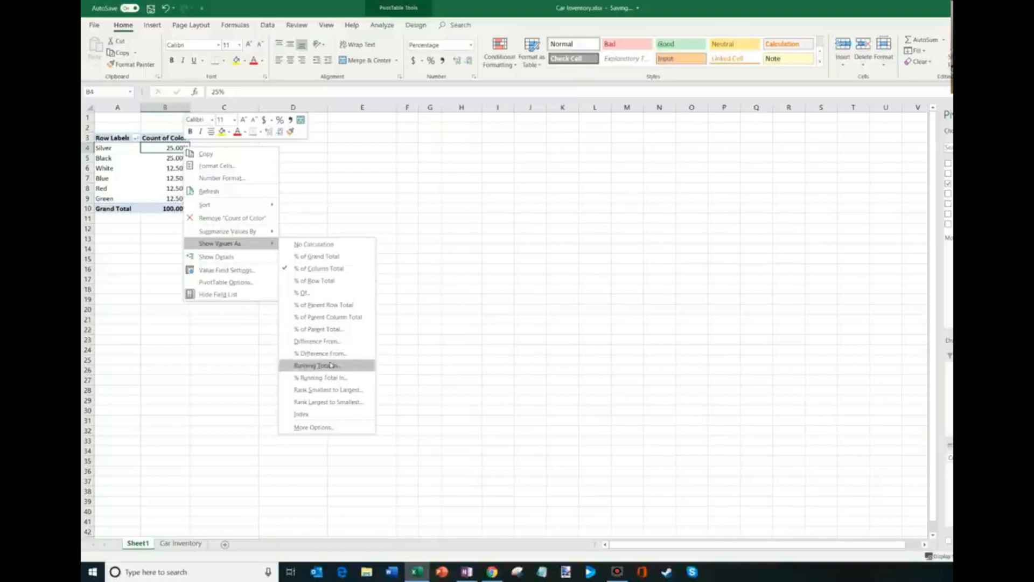
click(313, 244)
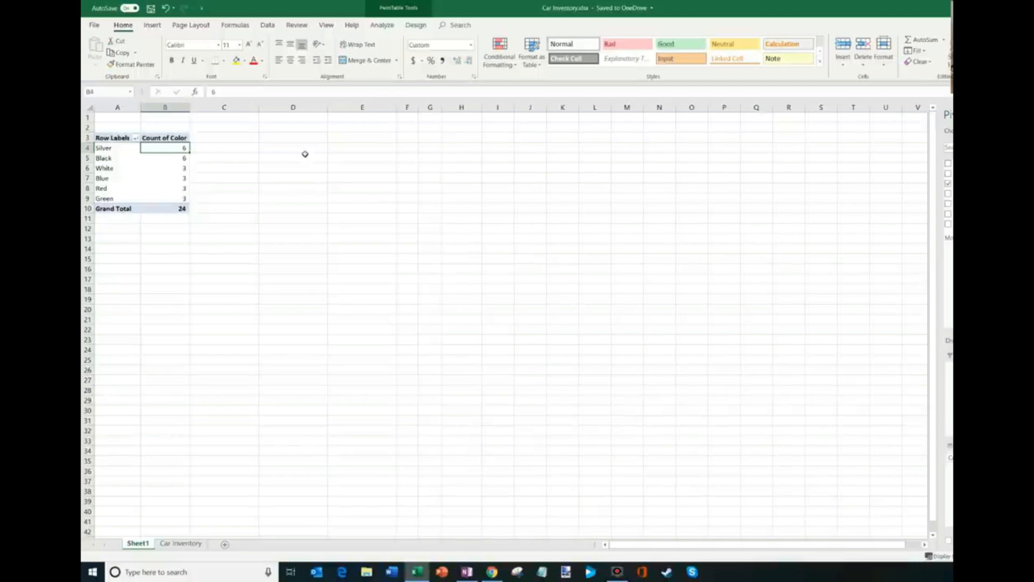
Insert a clustered column PivotChart of the color counts, place it beside the PivotTable and enlarge it to about 7.9 by 4.4 inches.
click(383, 25)
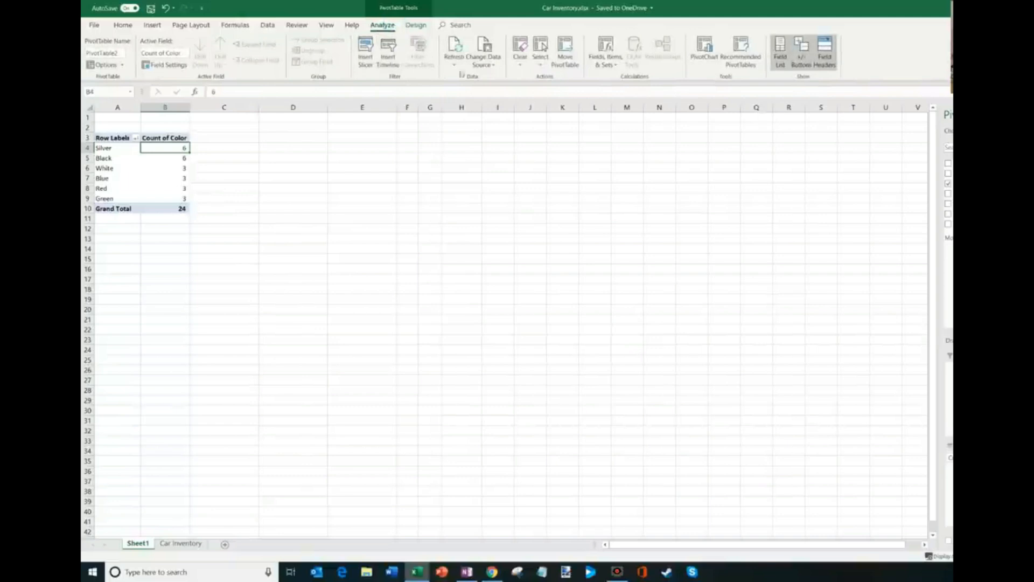
click(706, 63)
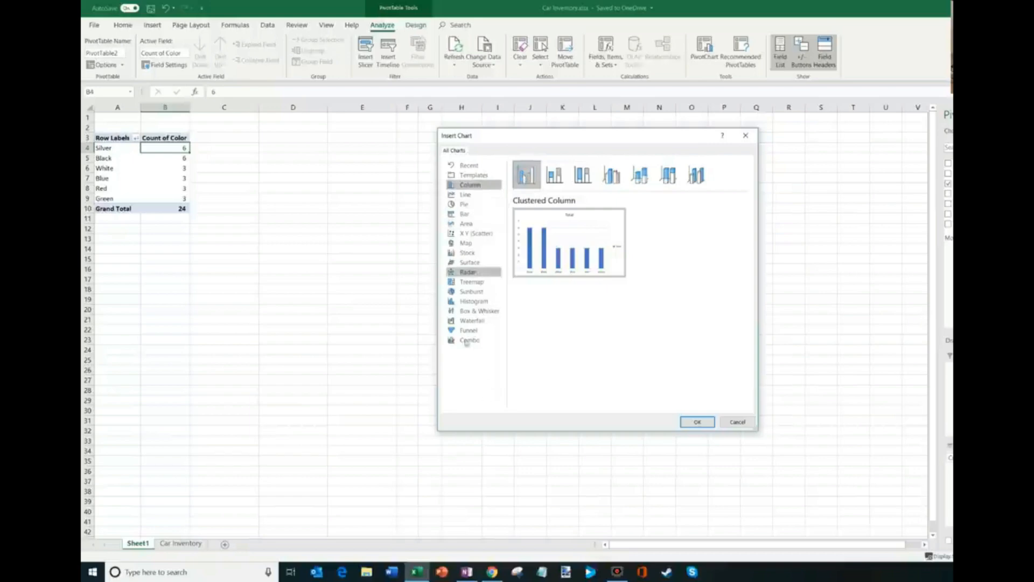
click(698, 422)
drag(620, 302, 463, 185)
drag(477, 285, 618, 352)
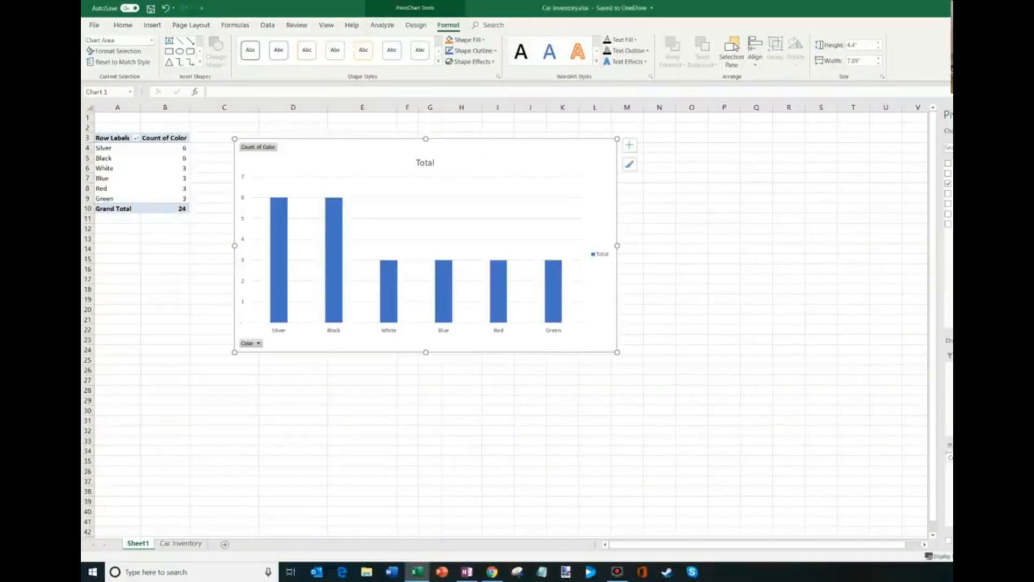
Replace Color with Make as the row field, keeping Count of Color as the values, and move the chart closer to the PivotTable.
drag(951, 164, 951, 453)
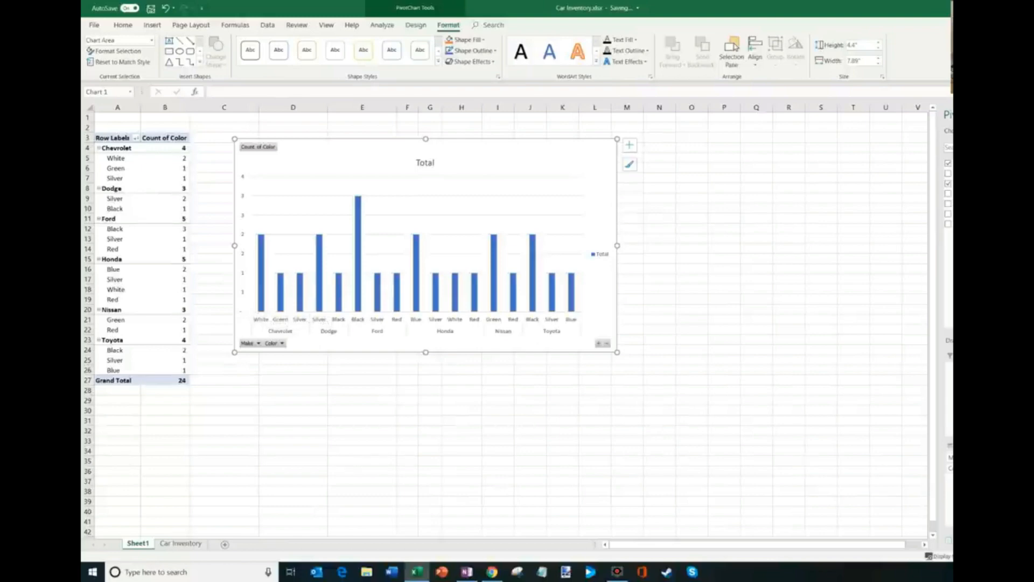
click(949, 540)
drag(951, 468, 911, 426)
click(948, 184)
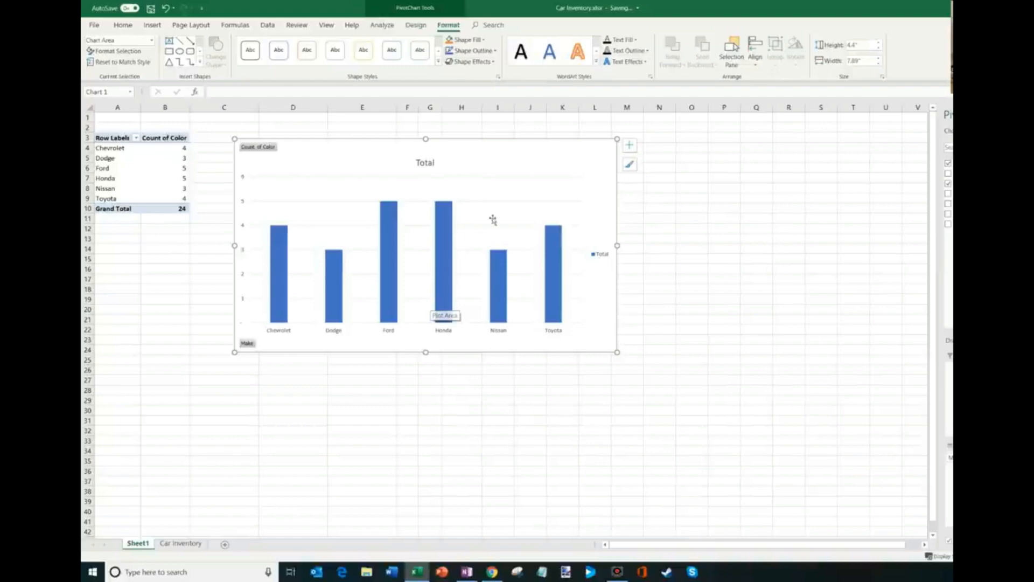
drag(547, 155, 522, 148)
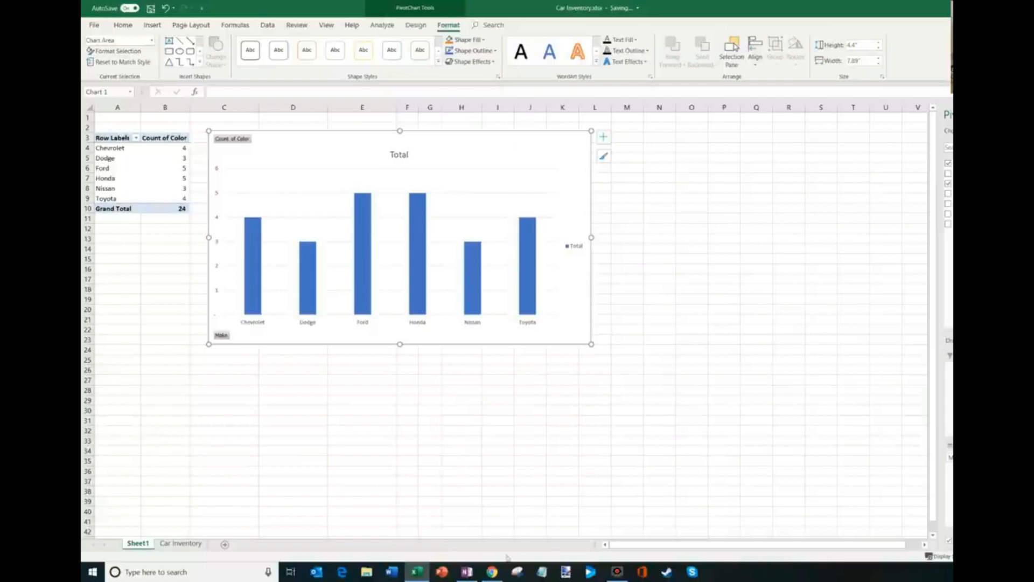
Switch to Chrome and open the Car Inventory workbook from the recent documents on the Office home page.
click(493, 572)
click(166, 238)
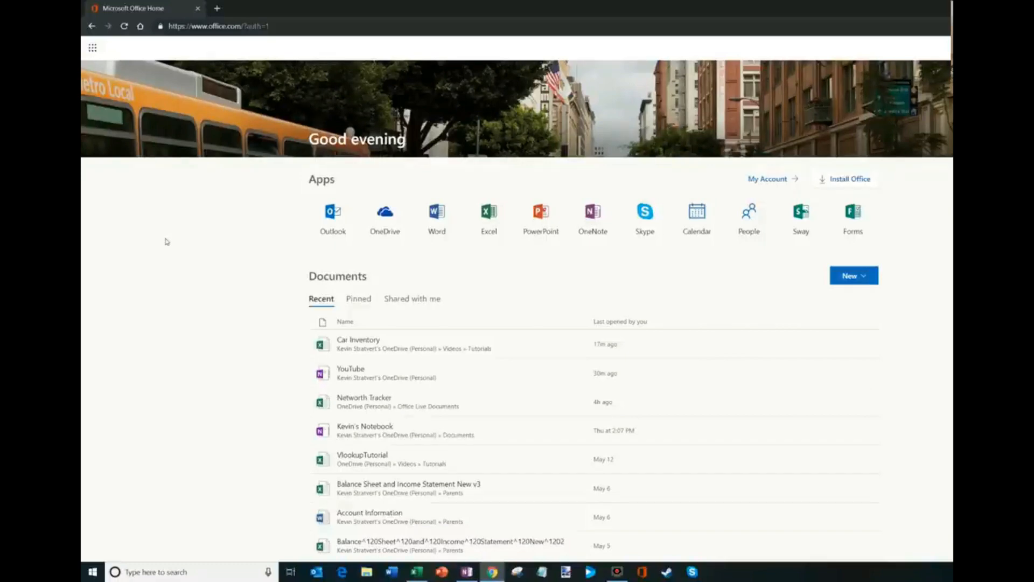
scroll(166, 242, down, 1)
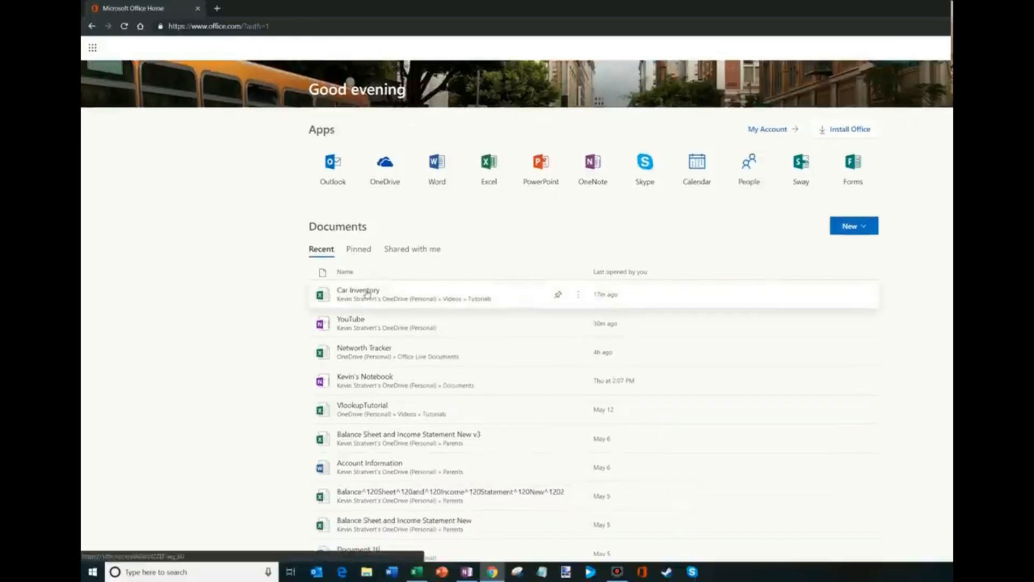
scroll(375, 339, up, 1)
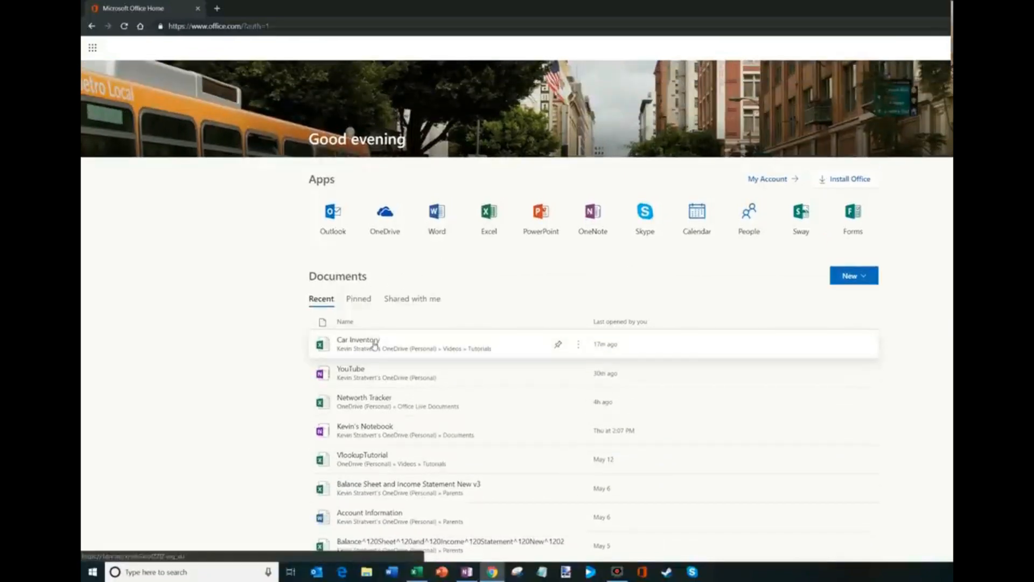
click(375, 344)
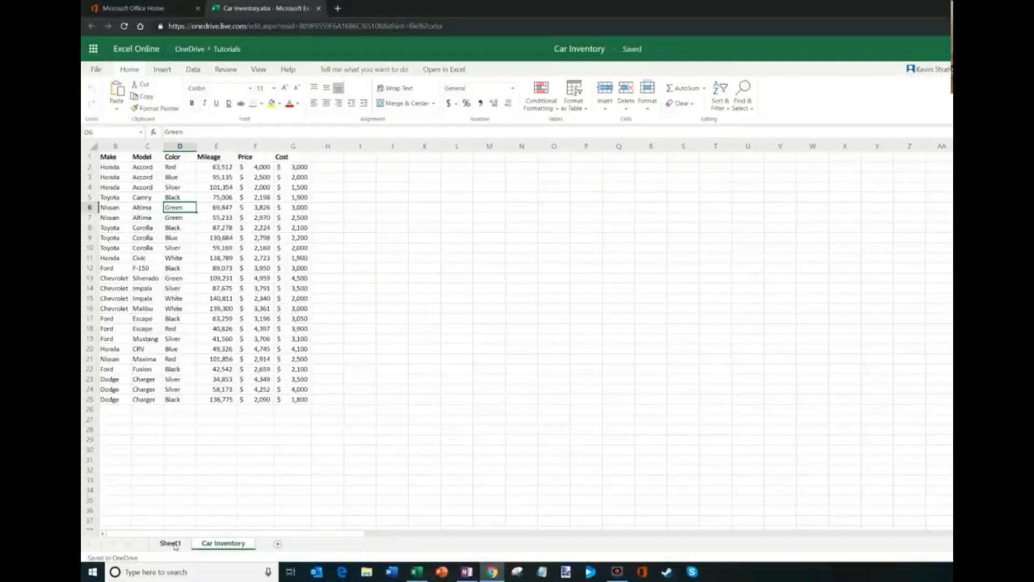
Check the inventory data in Excel Online, and examine the PivotTable and PivotChart on Sheet1.
click(291, 408)
key(ctrl+a)
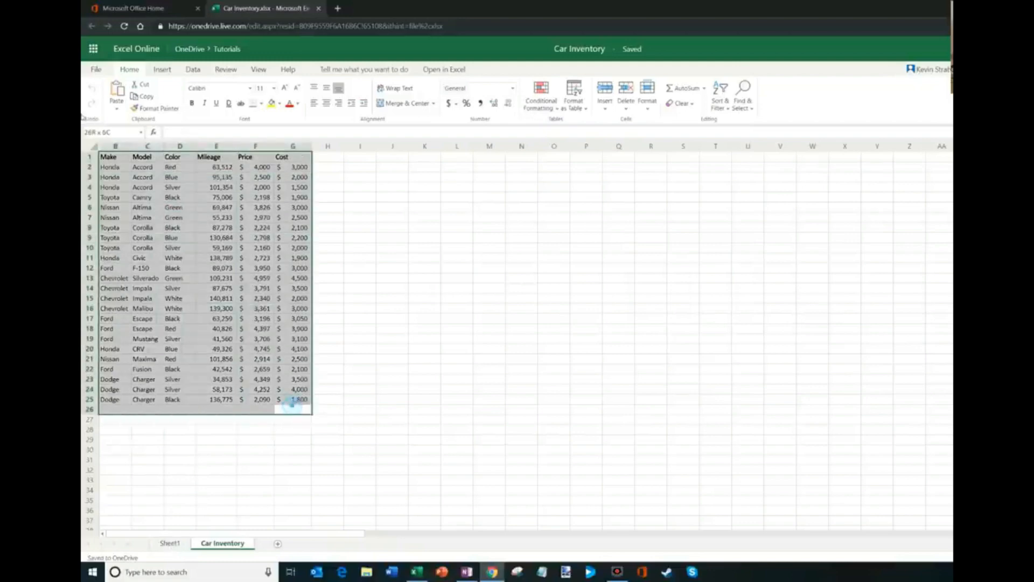
click(218, 269)
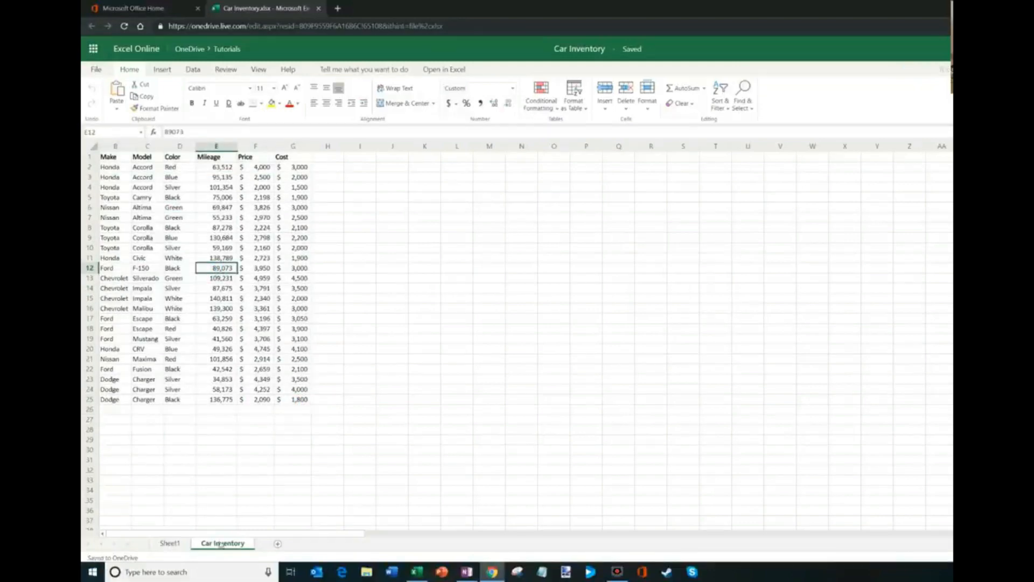
click(170, 543)
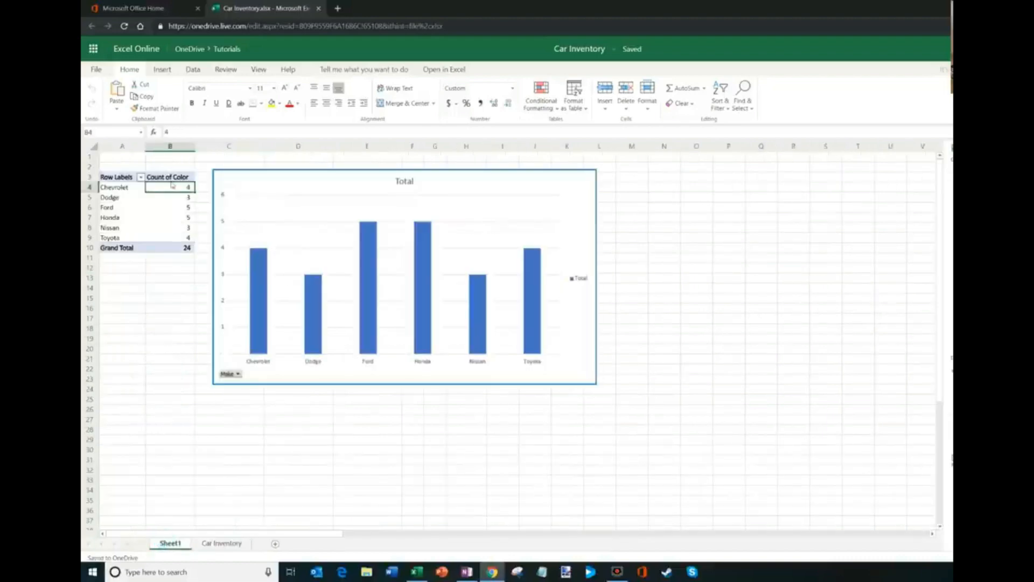
click(167, 199)
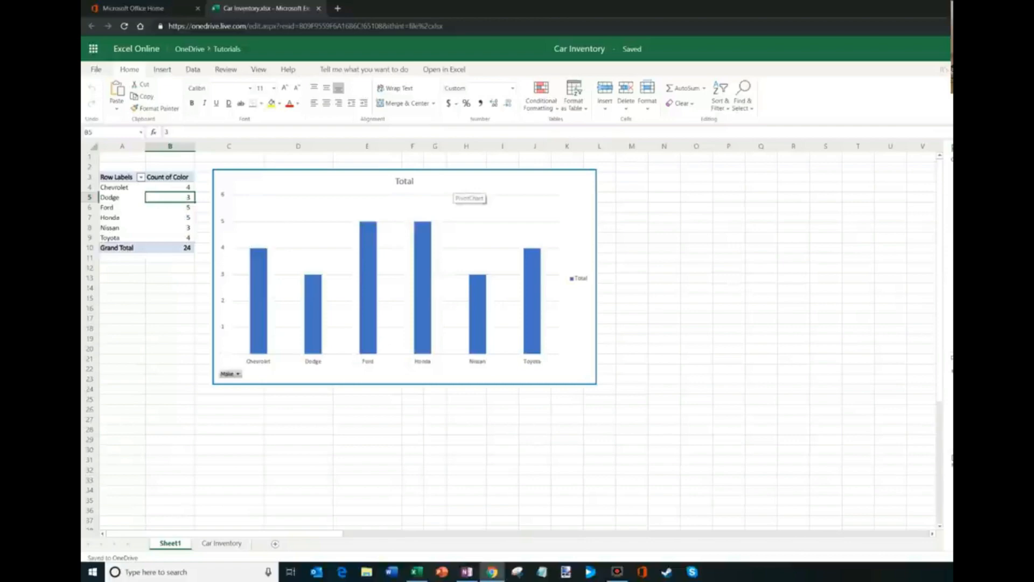
Look for the PivotTable insert command with the Car Inventory data active, and return to Sheet1.
click(213, 543)
click(213, 228)
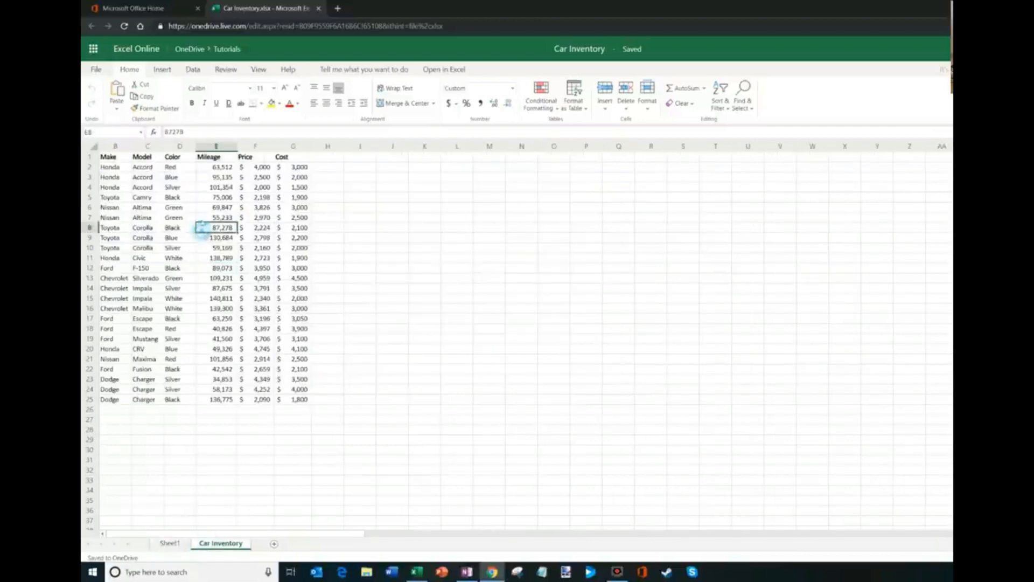
click(162, 69)
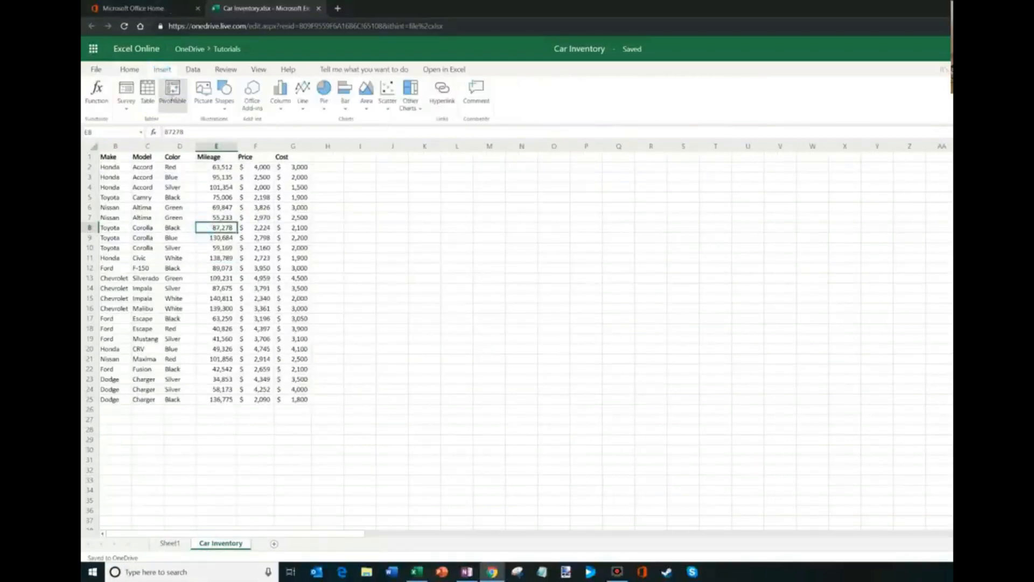
click(161, 544)
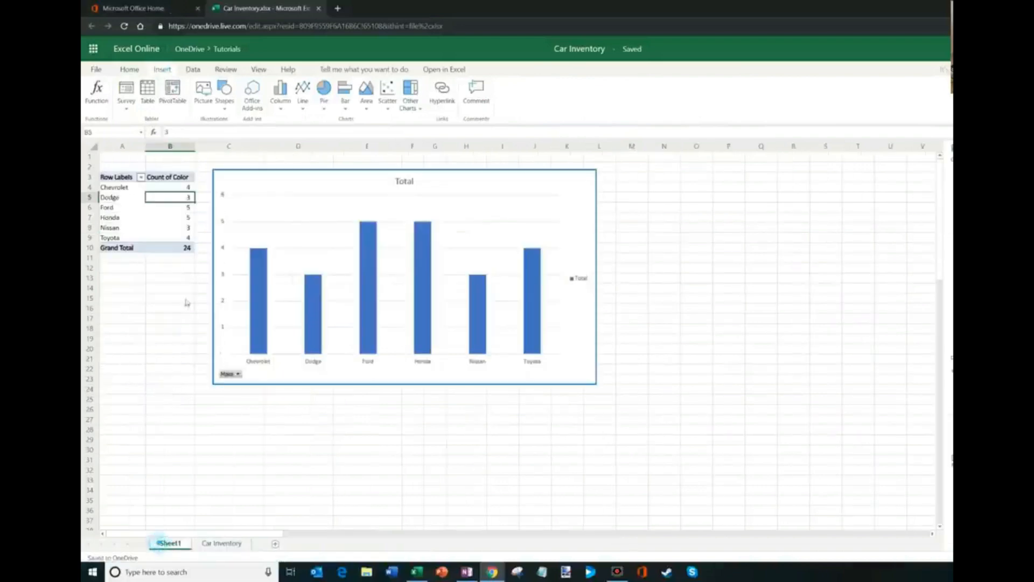